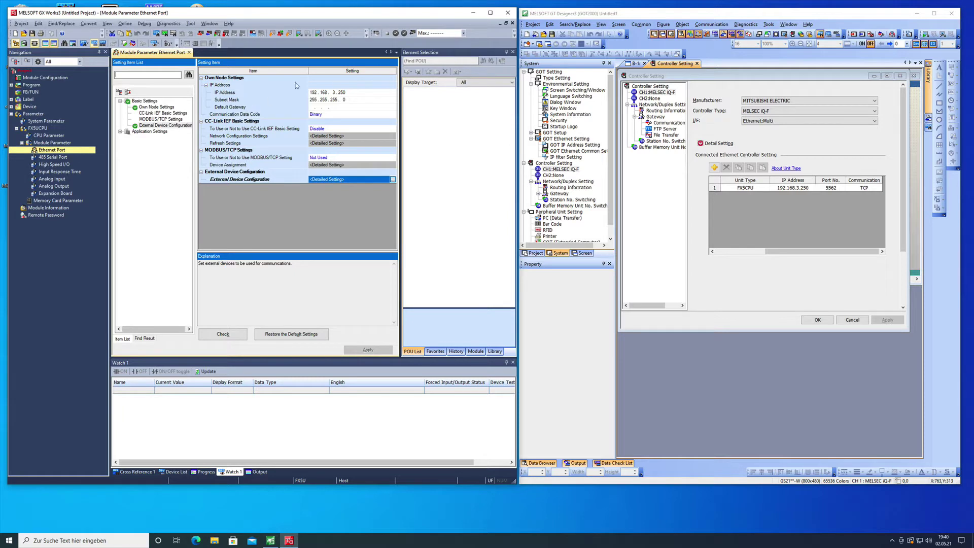
# Step: Bring up GT Designer3 beside the empty GX Works3 window, with no project loaded
pyautogui.doubleClick(32, 85)
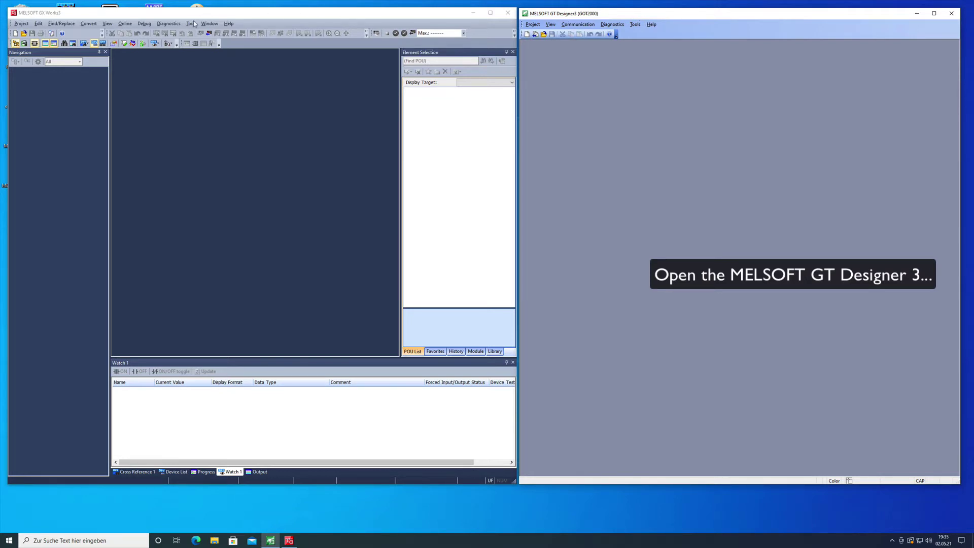
# Step: Start a new GT Designer3 project and set the panel series to GS Series
pyautogui.click(173, 18)
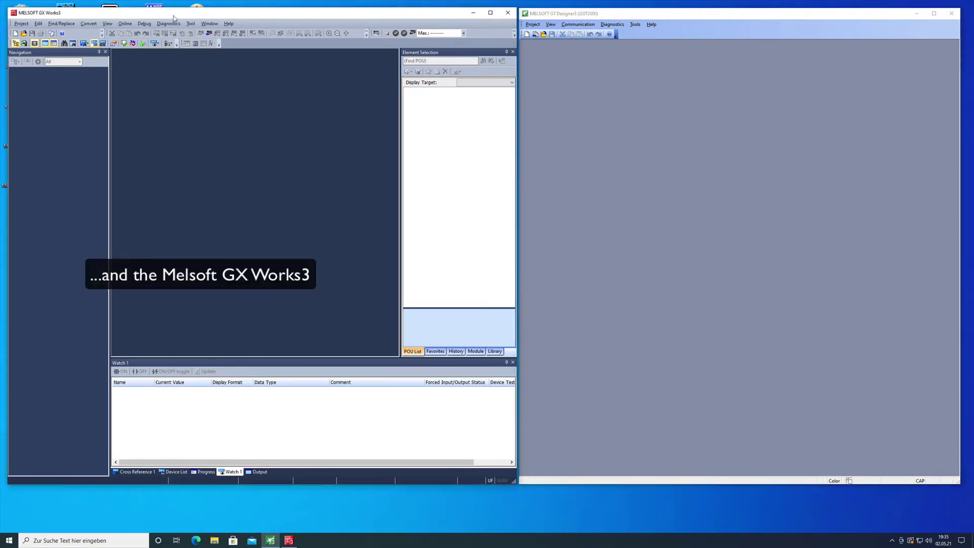
pyautogui.click(527, 35)
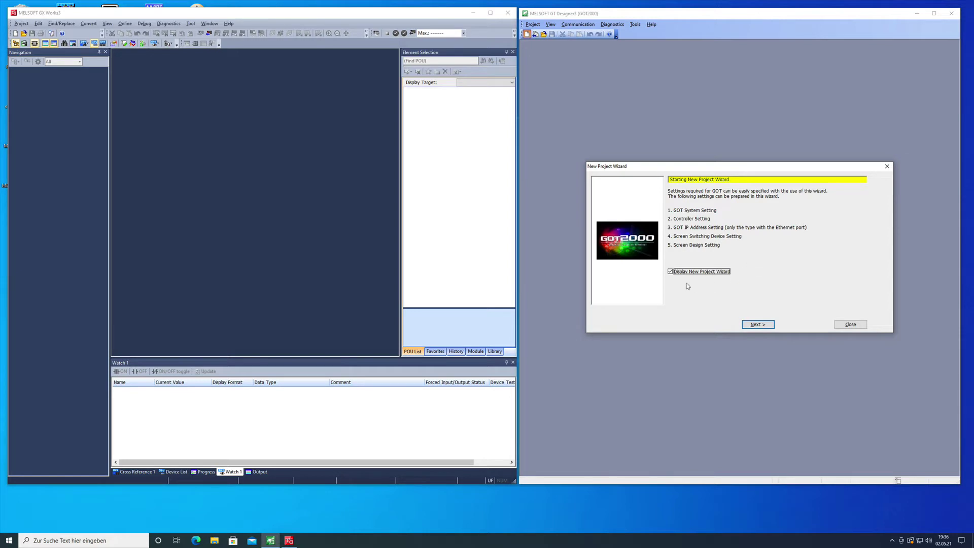
pyautogui.click(763, 324)
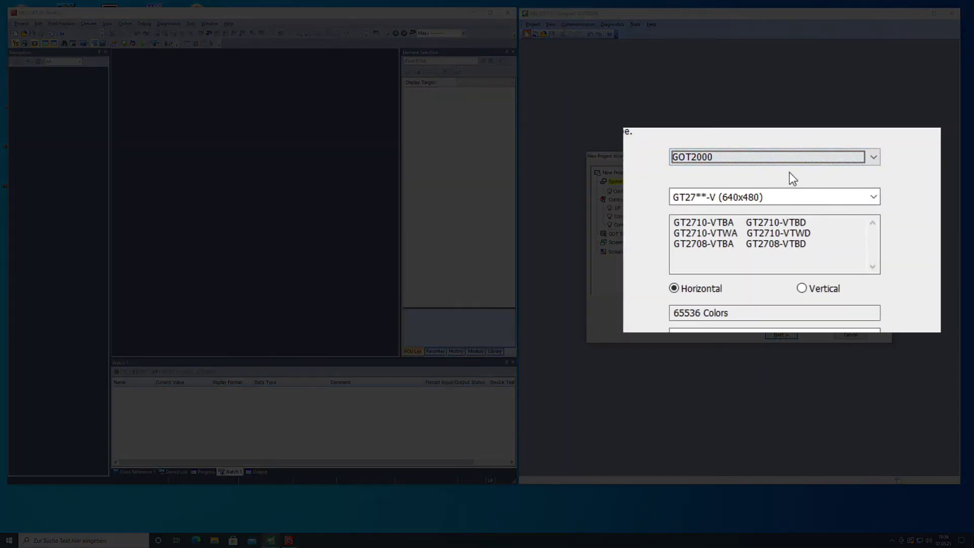
pyautogui.click(775, 158)
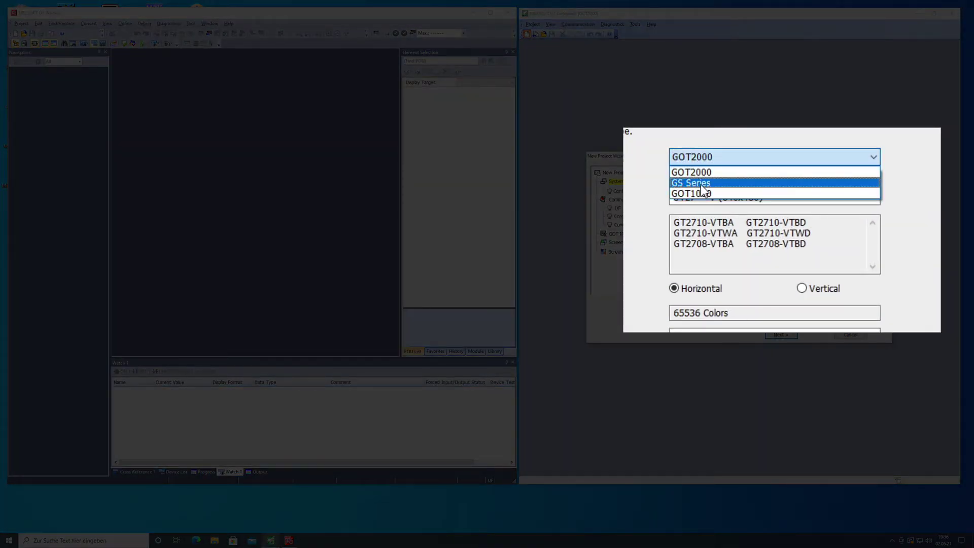
pyautogui.click(701, 185)
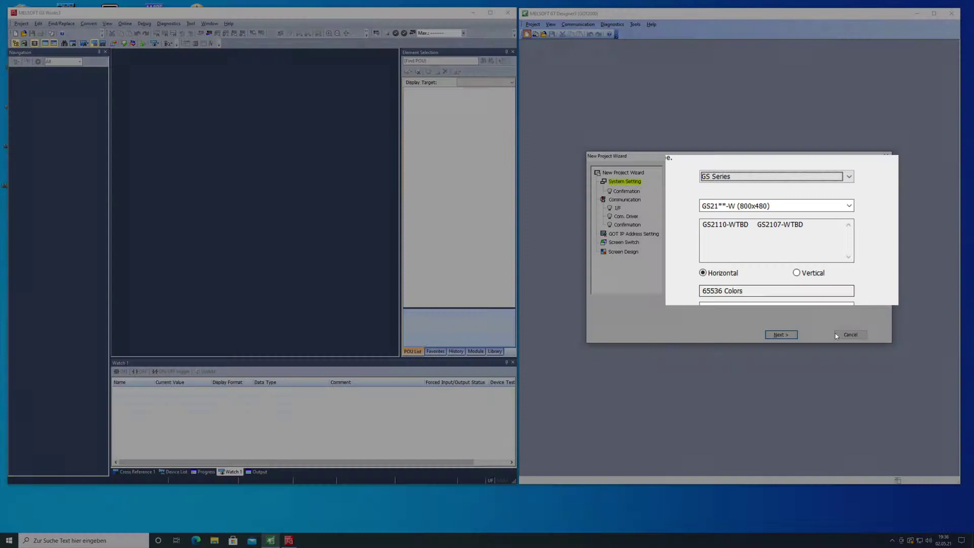
pyautogui.click(781, 334)
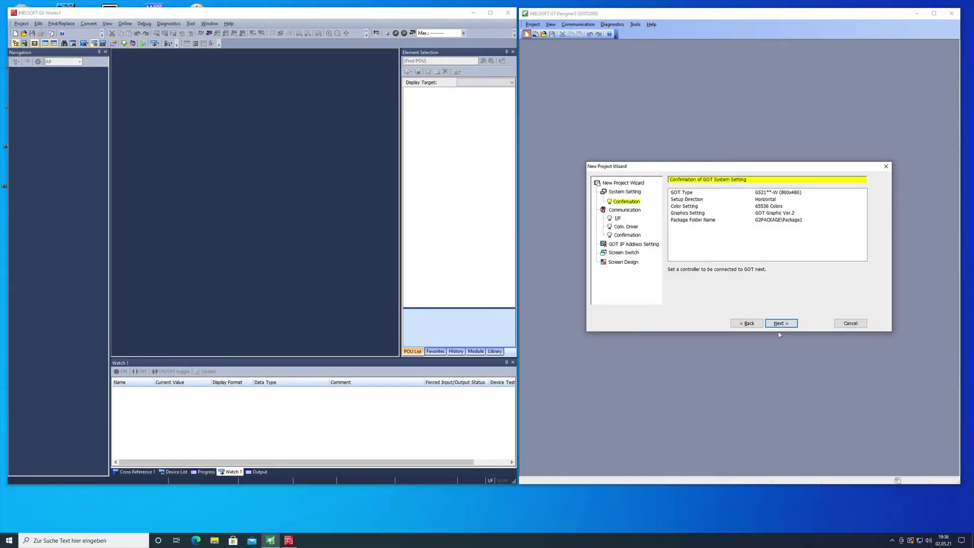
# Step: Choose MELSEC iQ-F as the connected controller type
pyautogui.click(781, 323)
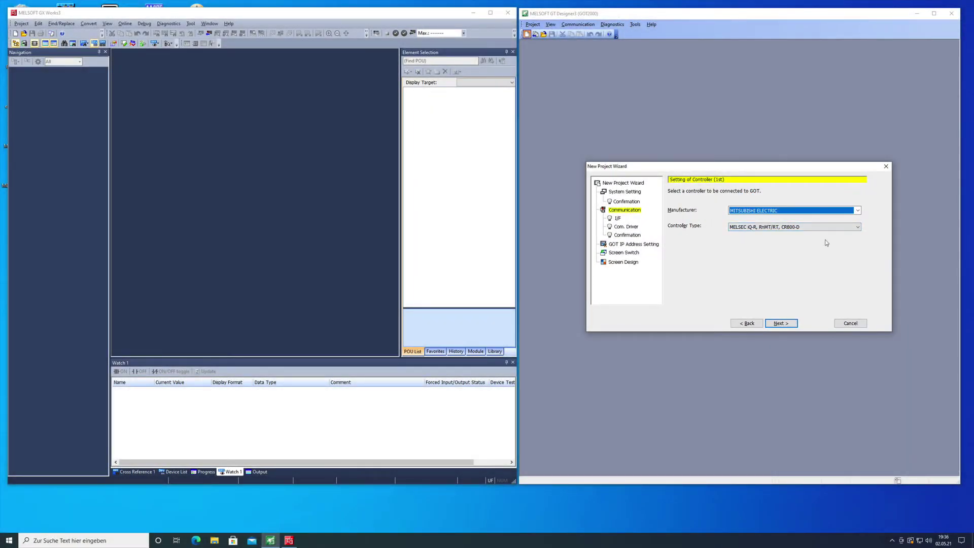
pyautogui.click(860, 231)
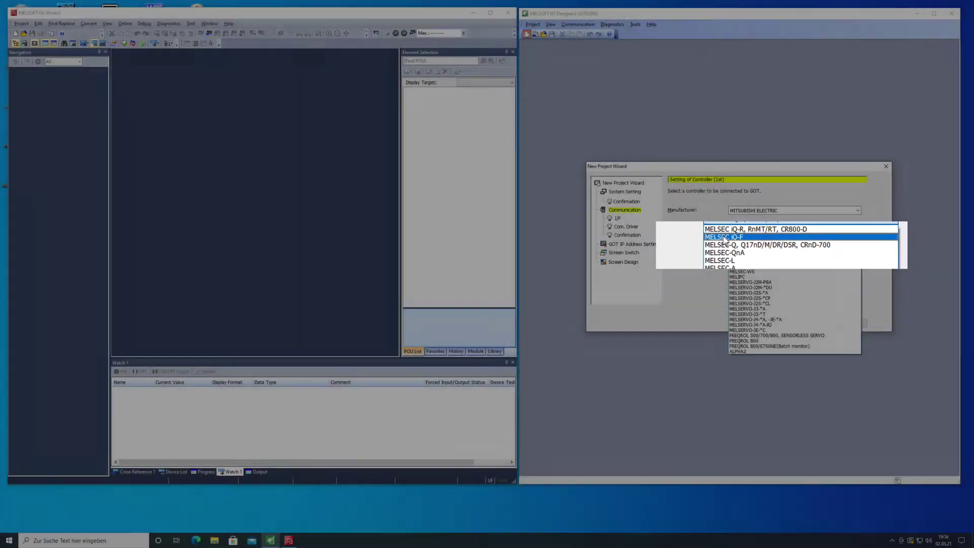
pyautogui.click(743, 239)
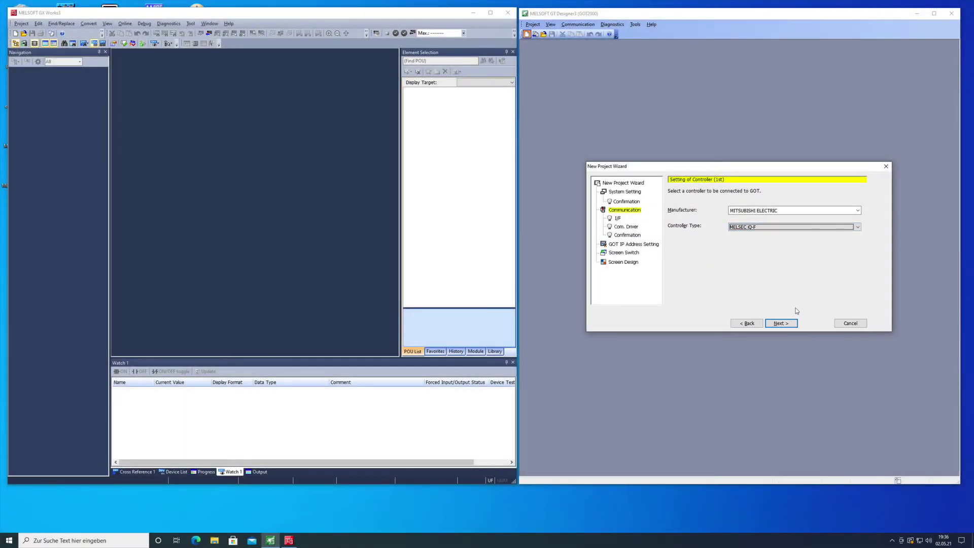
pyautogui.click(778, 323)
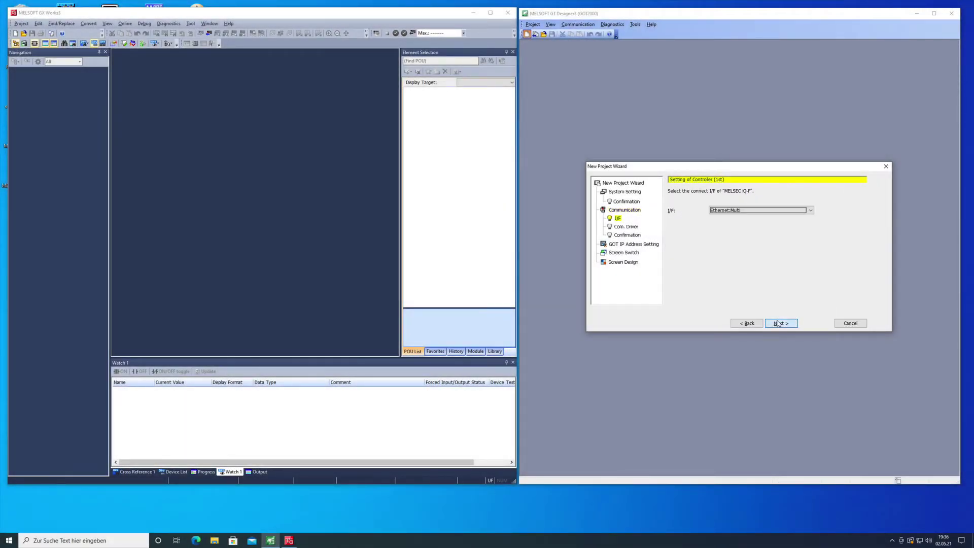
# Step: Keep Ethernet:Multi, accept the gateway driver's detail settings, and reach GOT IP Address Setting
pyautogui.click(810, 212)
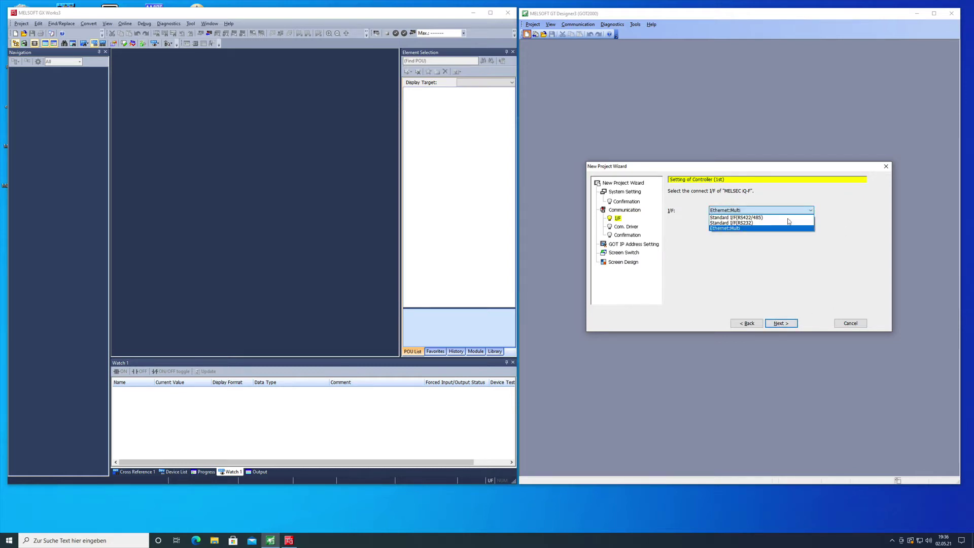
pyautogui.click(742, 229)
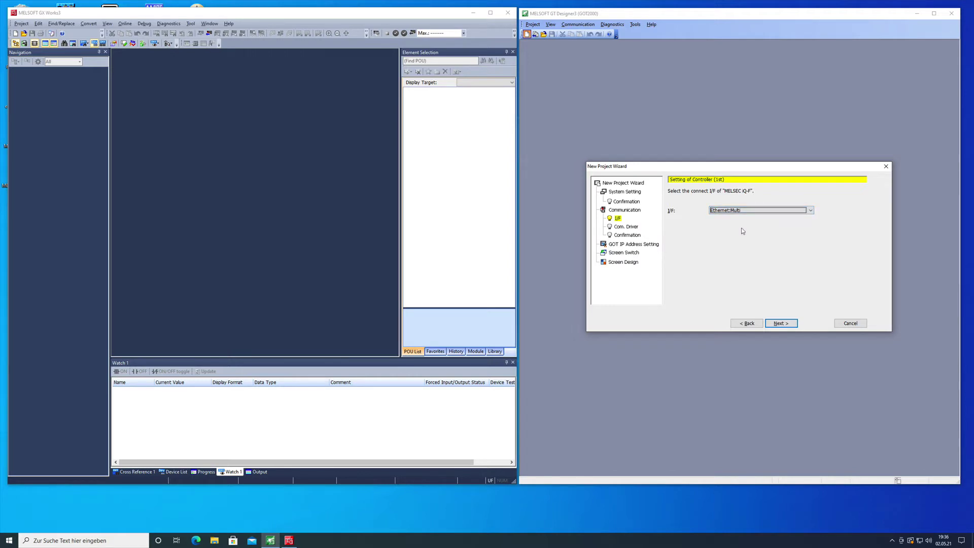
pyautogui.click(789, 323)
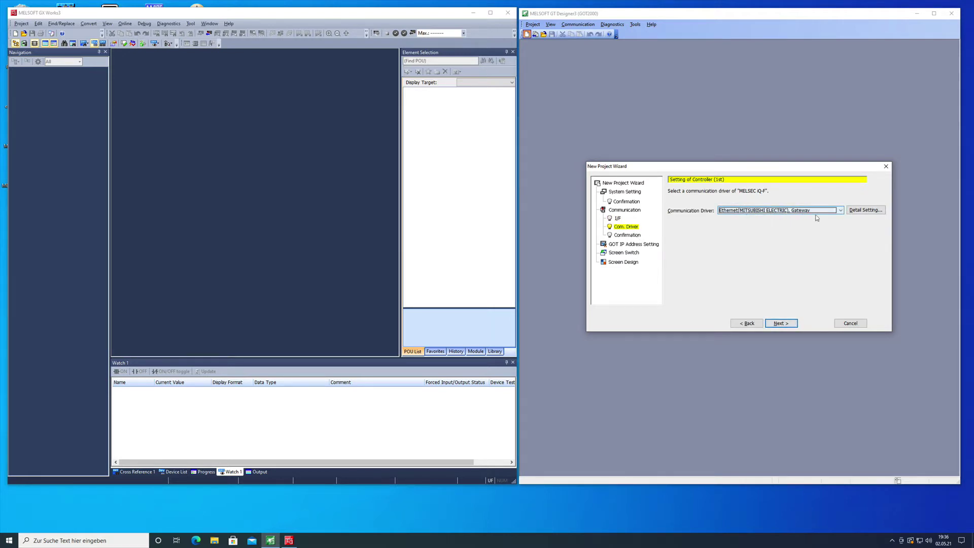
pyautogui.click(865, 210)
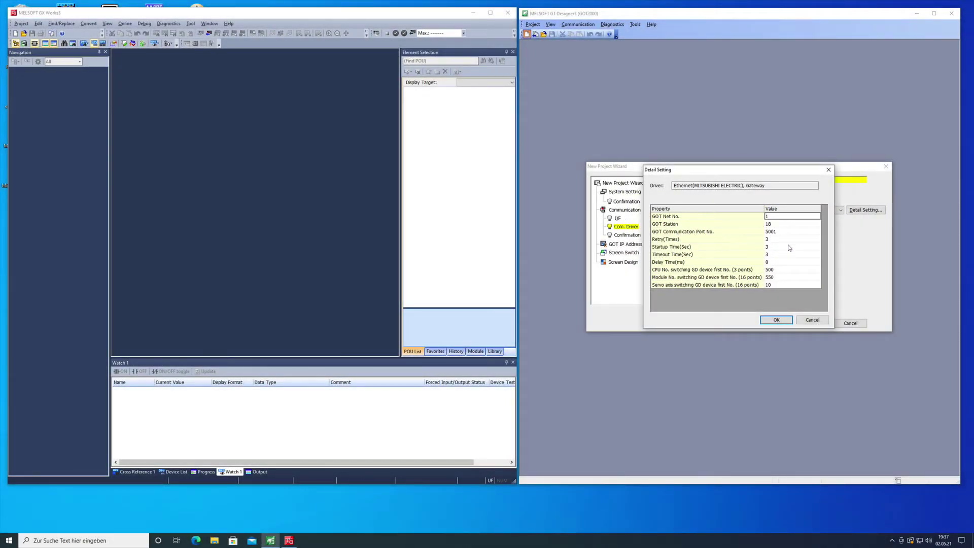
pyautogui.click(777, 320)
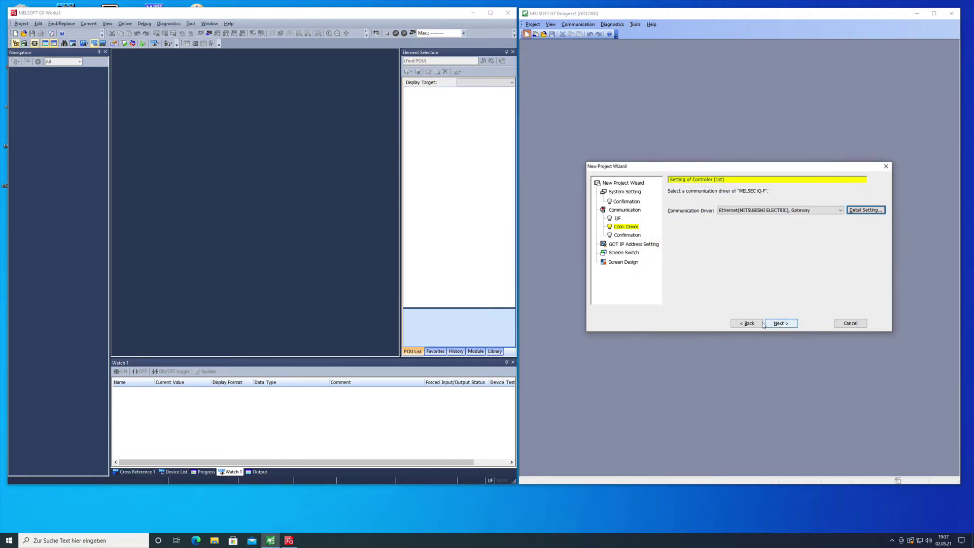
pyautogui.click(779, 323)
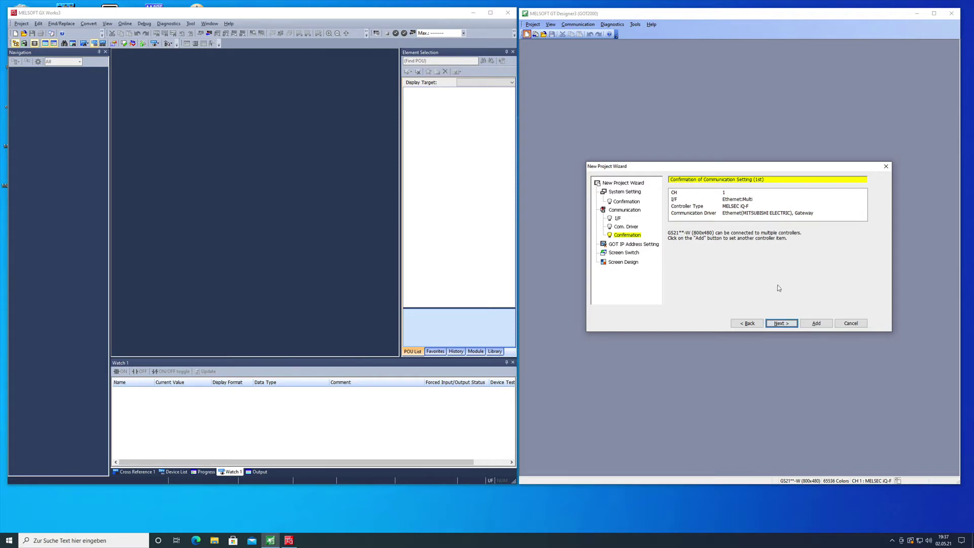
pyautogui.click(789, 325)
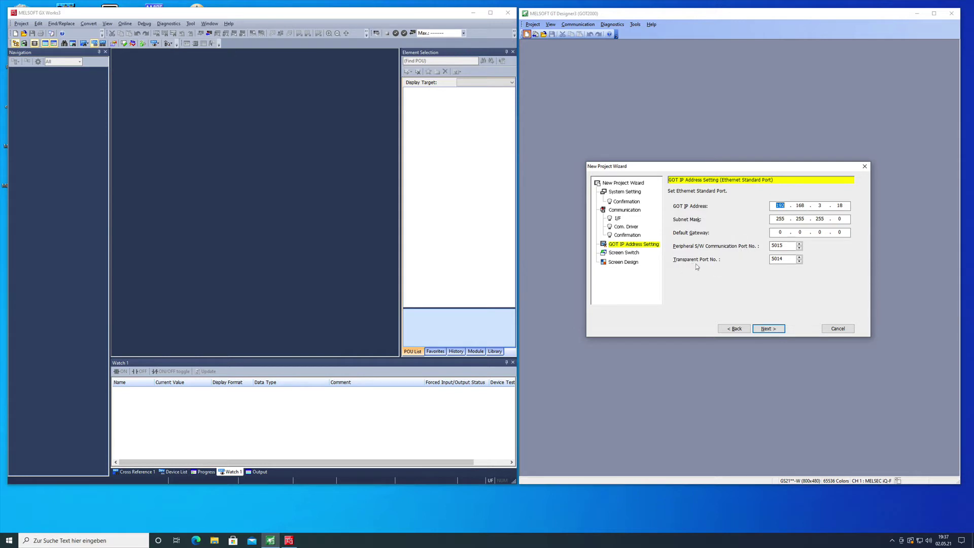
# Step: Accept IP 192.168.3.18 and default switching devices, pick Stylish Gray, and finish the project
pyautogui.click(768, 328)
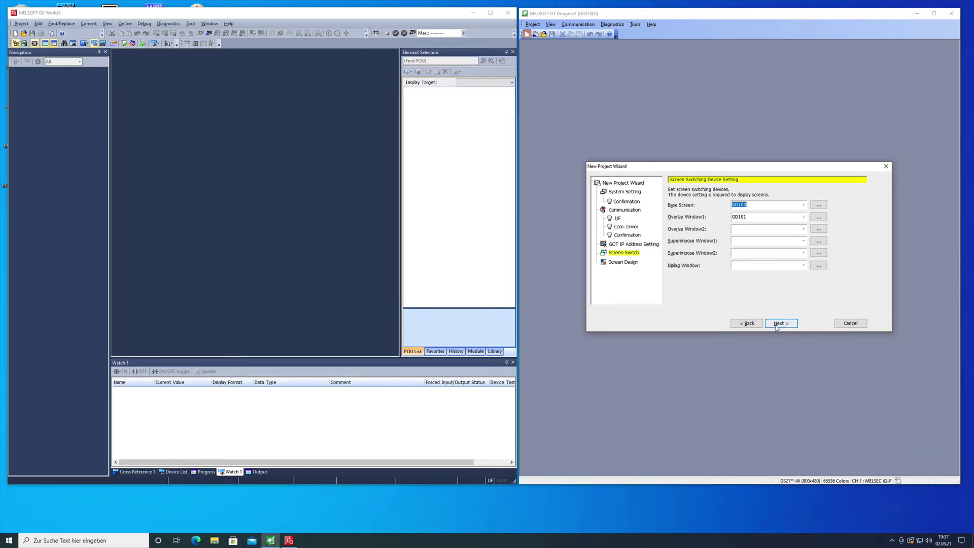
pyautogui.click(779, 325)
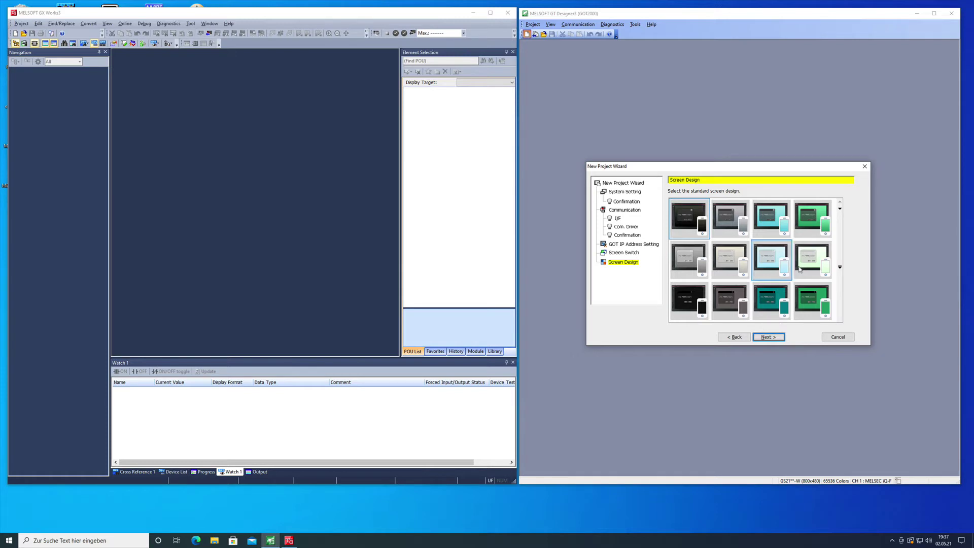
pyautogui.click(731, 259)
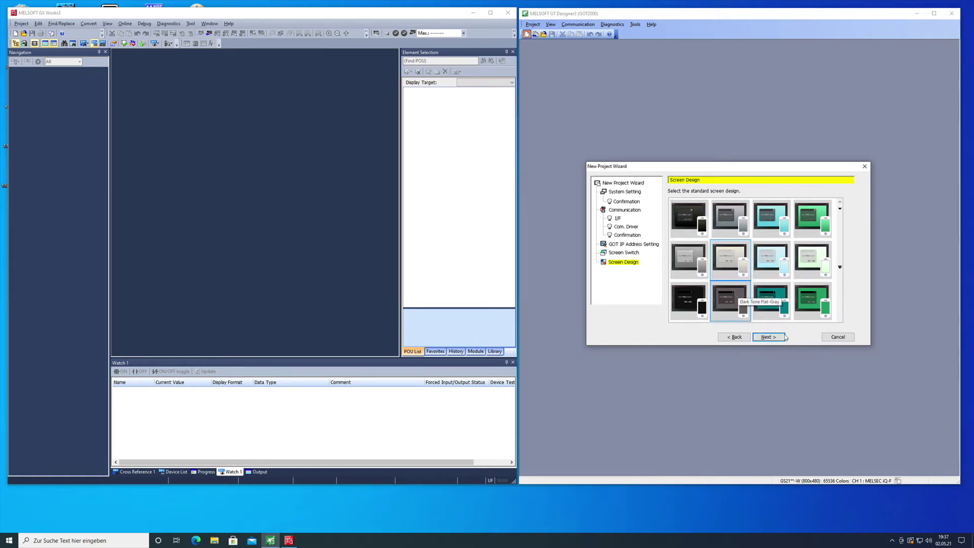
pyautogui.click(770, 337)
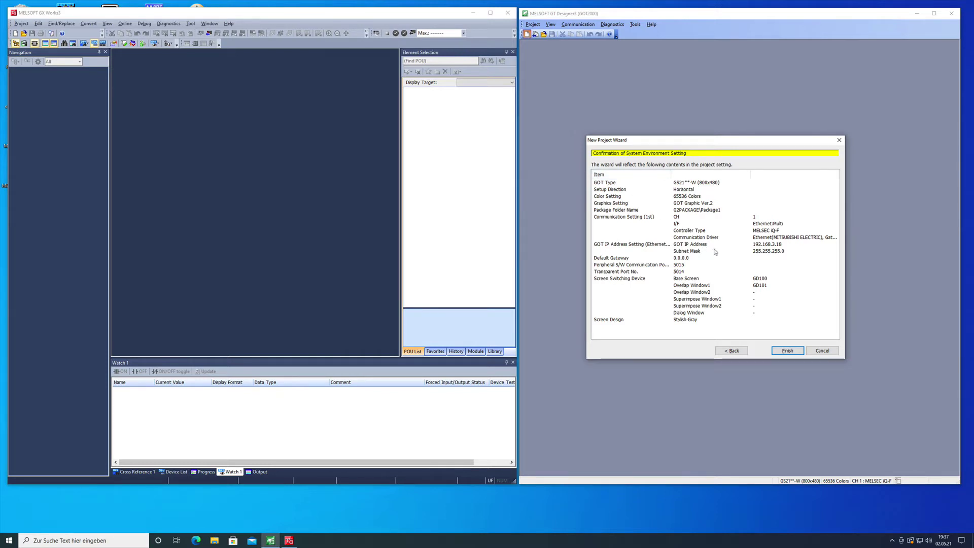
pyautogui.click(791, 351)
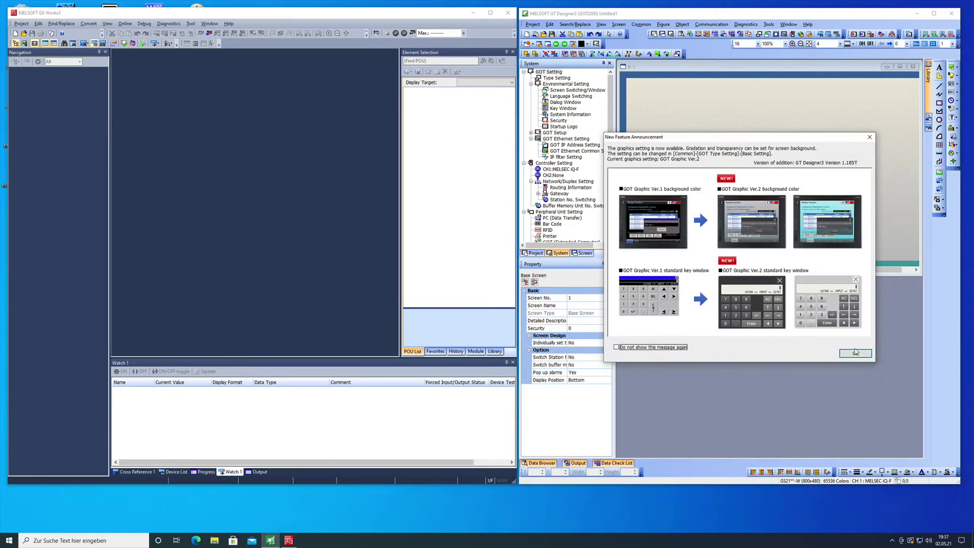
pyautogui.click(855, 352)
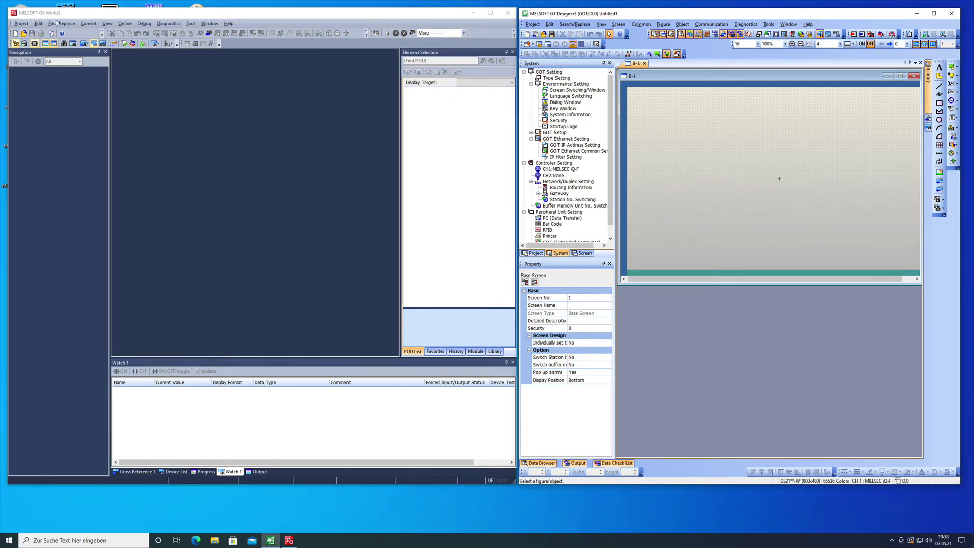
# Step: Create a new GX Works3 project with FX5CPU series, FX5U type, and add the CPU module
pyautogui.click(21, 24)
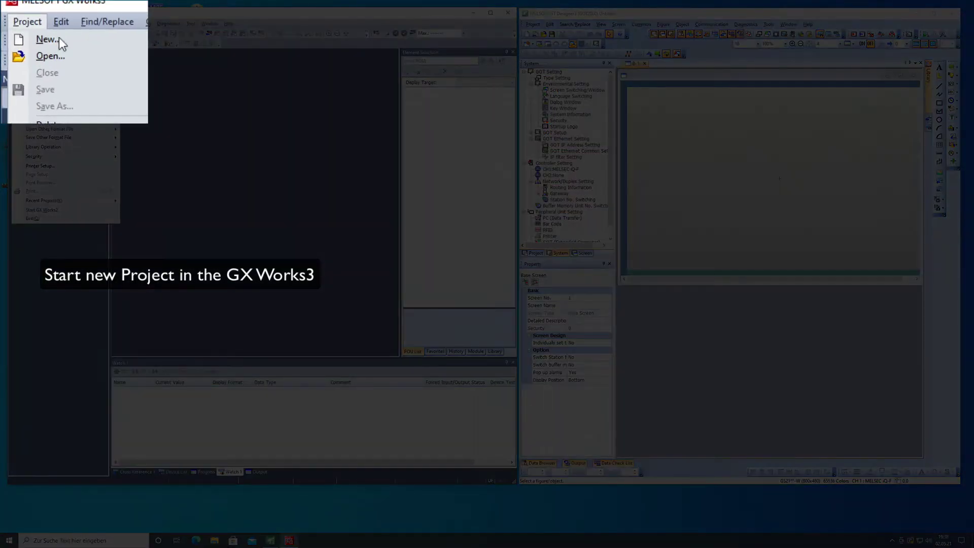
pyautogui.click(59, 41)
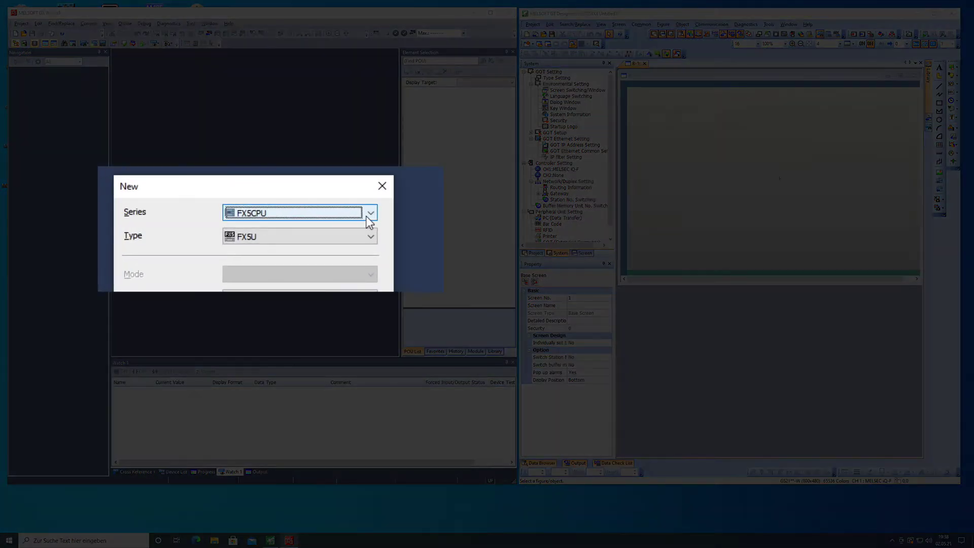
pyautogui.click(366, 215)
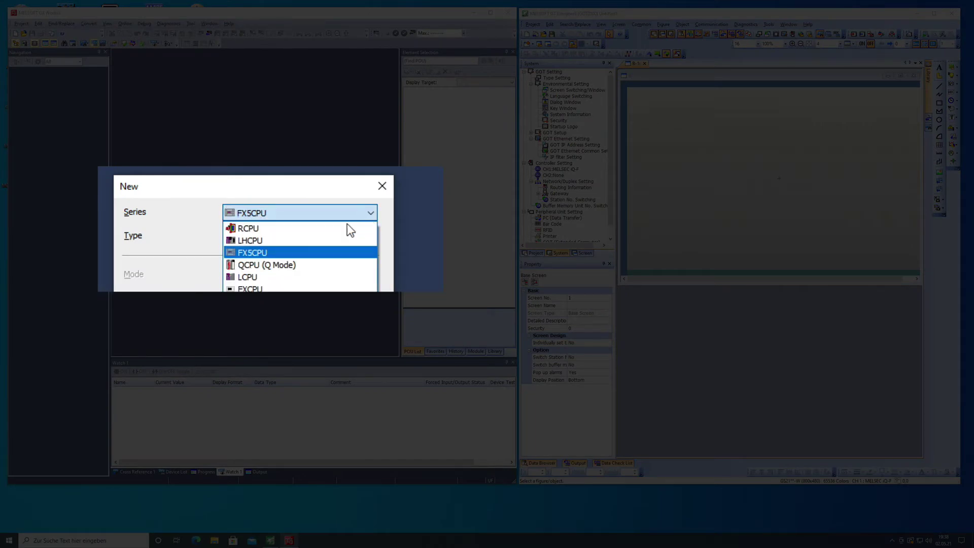
pyautogui.click(266, 252)
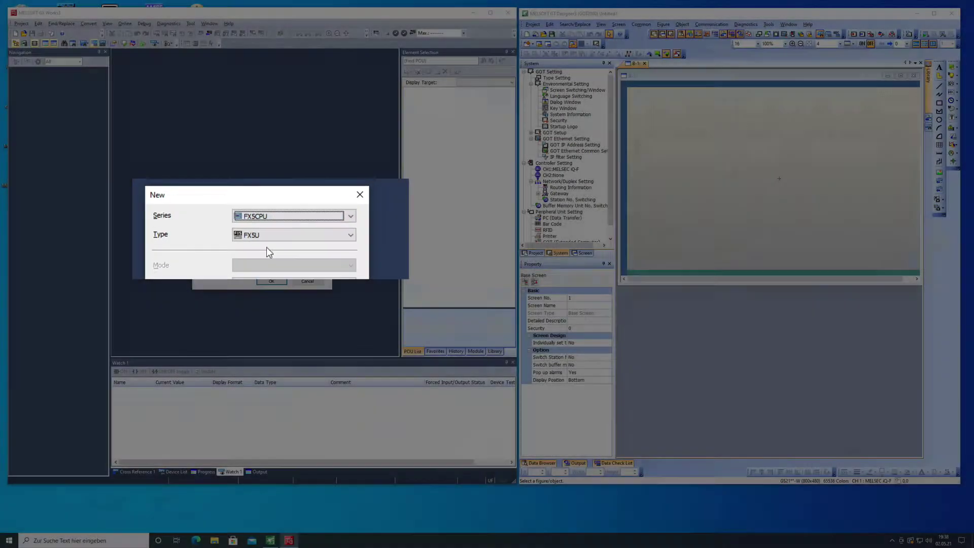
pyautogui.click(290, 234)
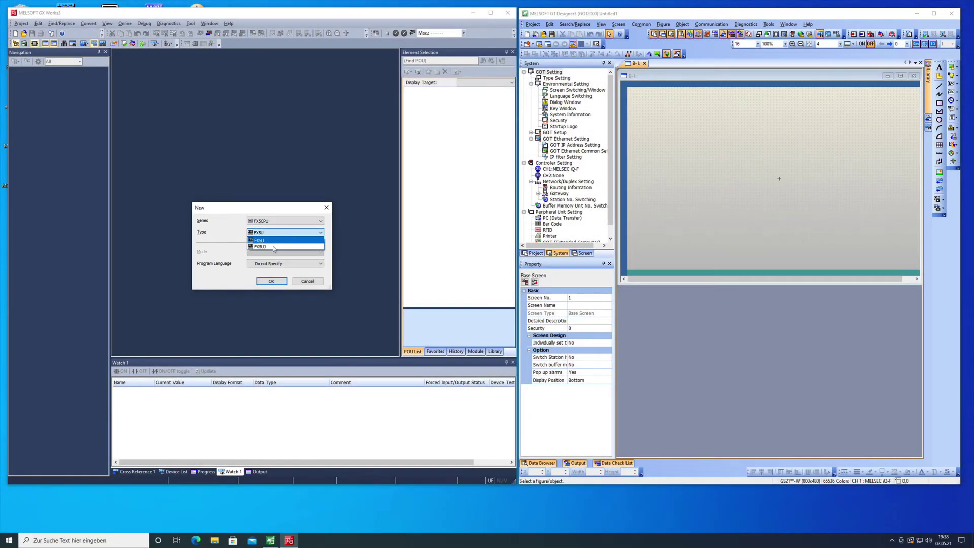
pyautogui.click(272, 241)
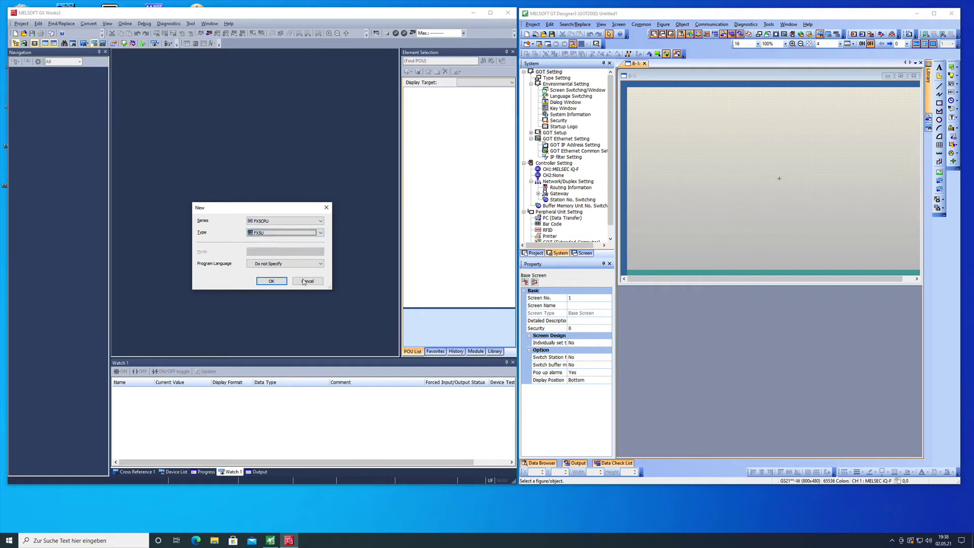
pyautogui.click(272, 280)
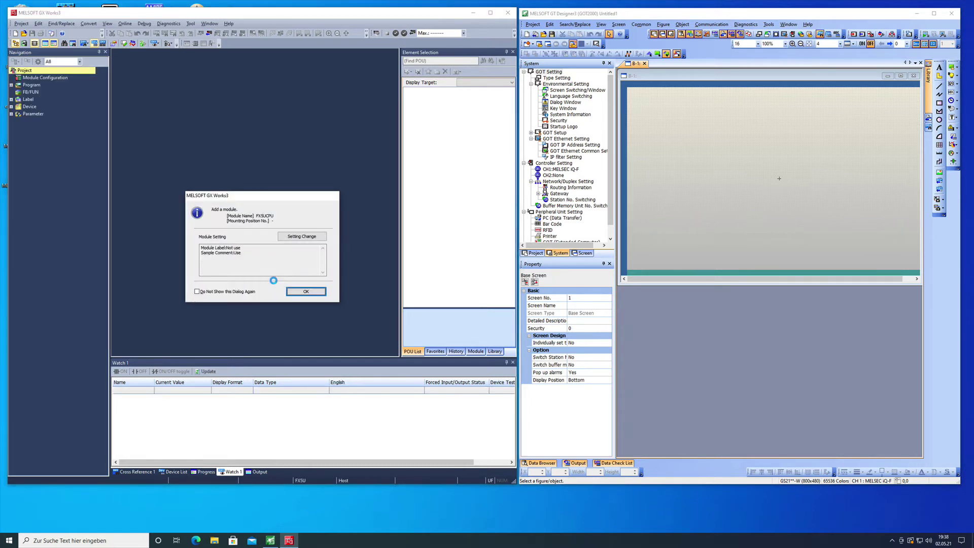
pyautogui.click(306, 292)
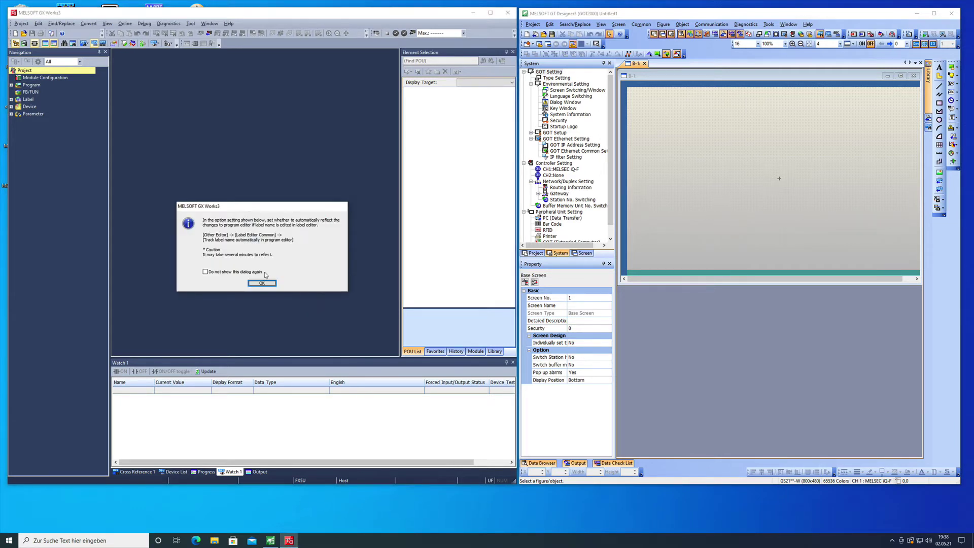
pyautogui.click(261, 283)
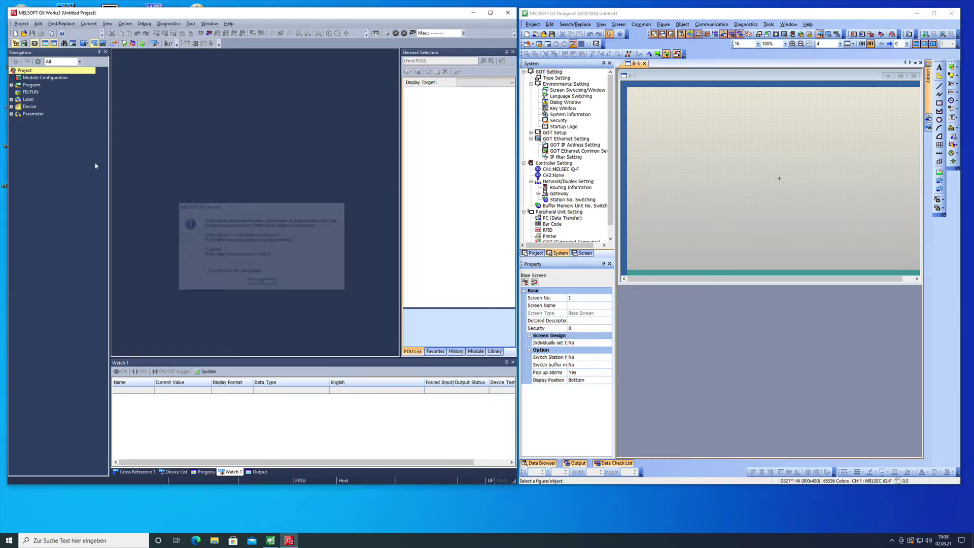
# Step: Expand Parameter > FX5UCPU > Module Parameter and open Ethernet Port
pyautogui.click(11, 114)
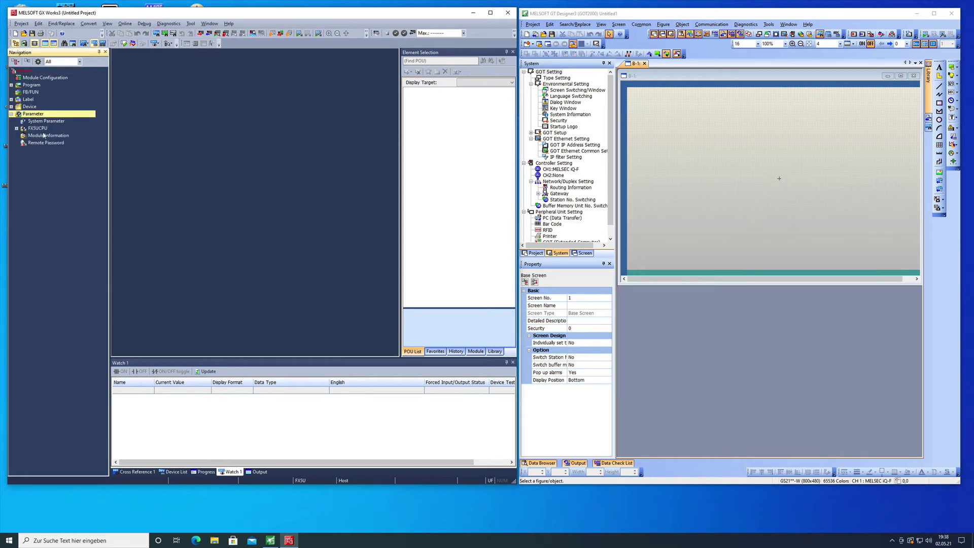
pyautogui.doubleClick(23, 129)
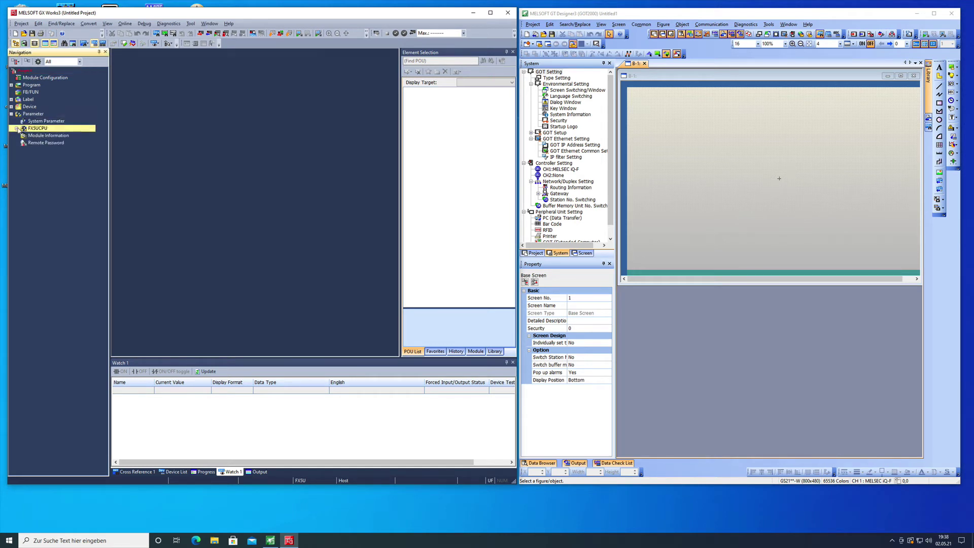
pyautogui.doubleClick(23, 144)
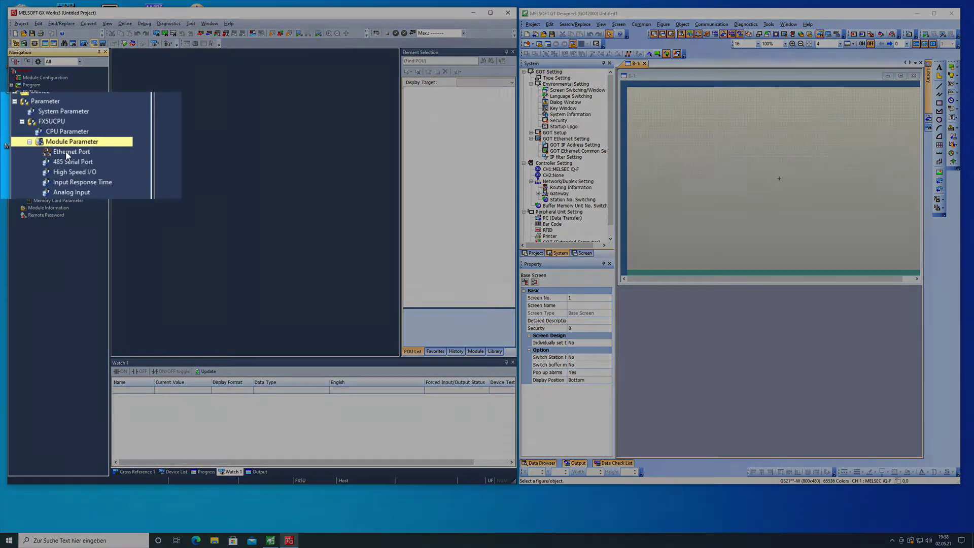
pyautogui.doubleClick(49, 151)
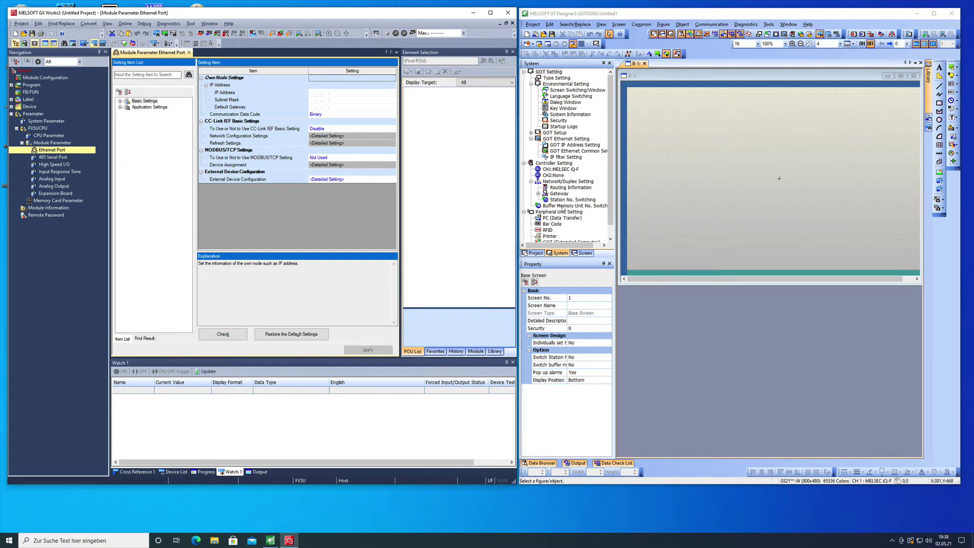
pyautogui.doubleClick(565, 171)
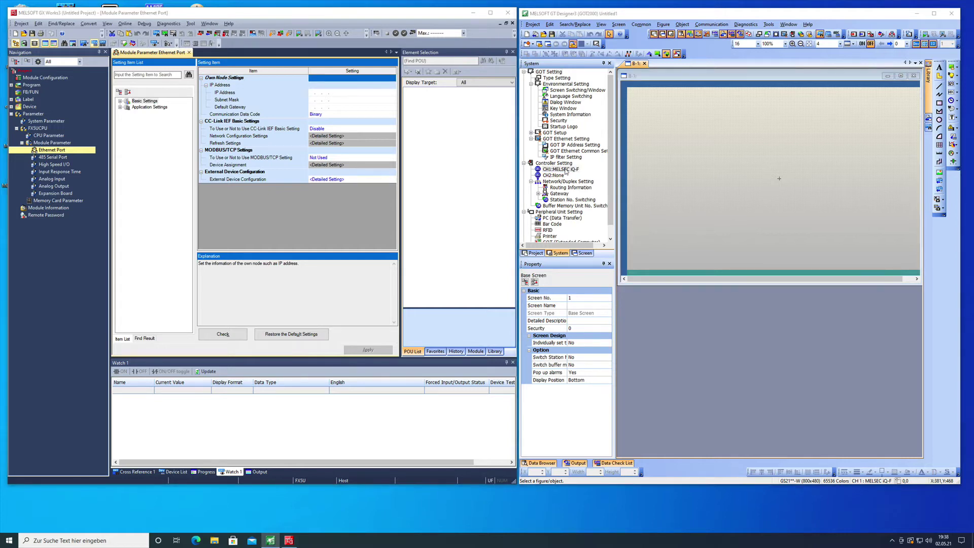
# Step: Give the PLC Ethernet port IP 192.168.3.250 and subnet mask 255.255.255.0
pyautogui.click(855, 353)
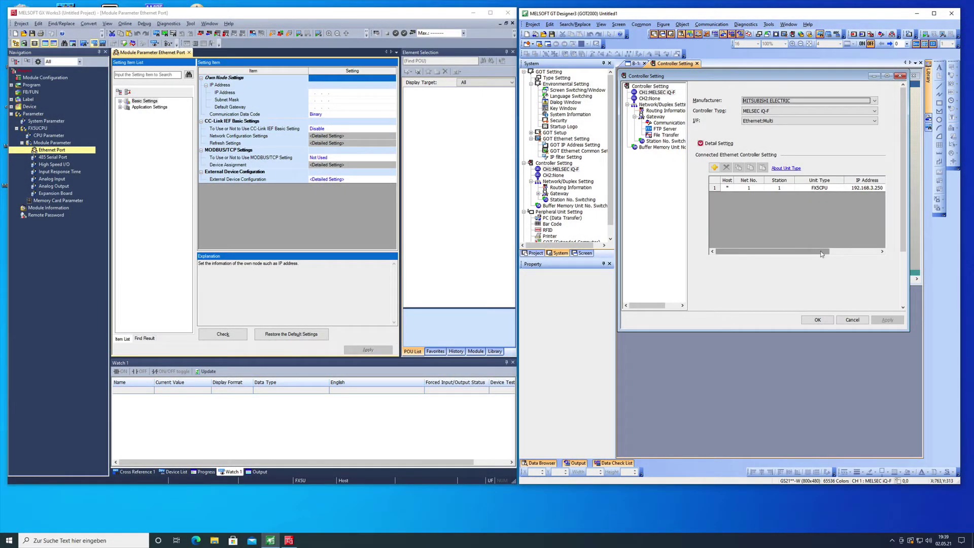
pyautogui.moveTo(821, 253); pyautogui.dragTo(876, 250)
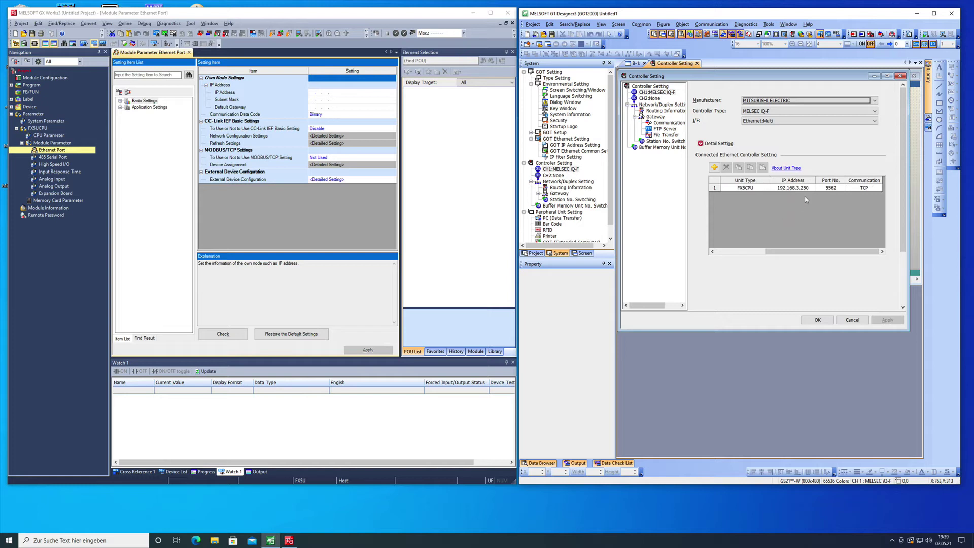
pyautogui.click(313, 93)
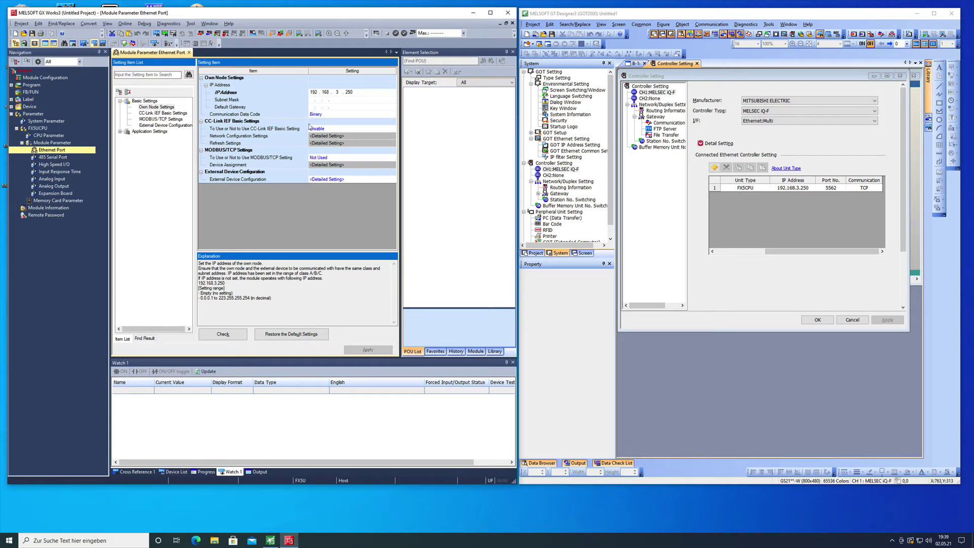
pyautogui.click(313, 103)
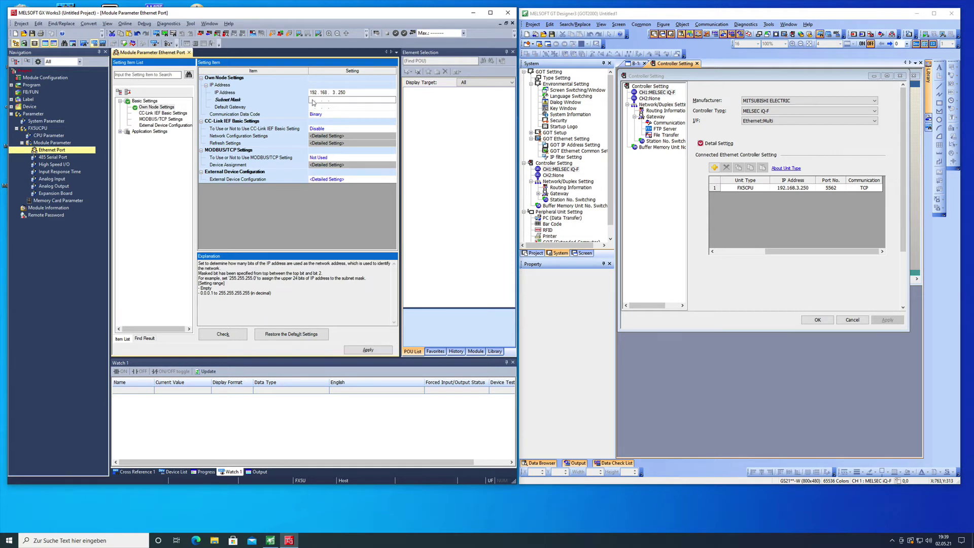
pyautogui.write('255 . 255 . 255 . 0')
pyautogui.click(340, 181)
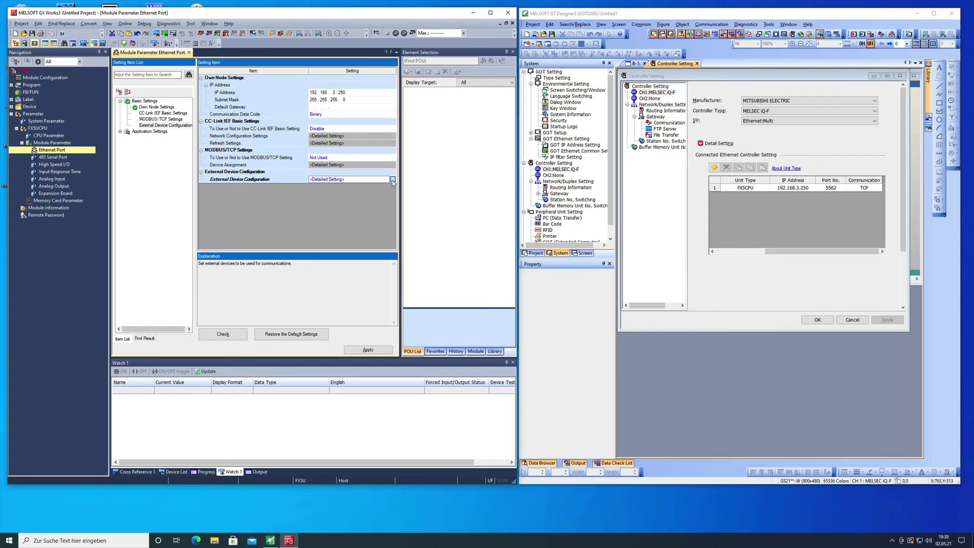
pyautogui.click(392, 179)
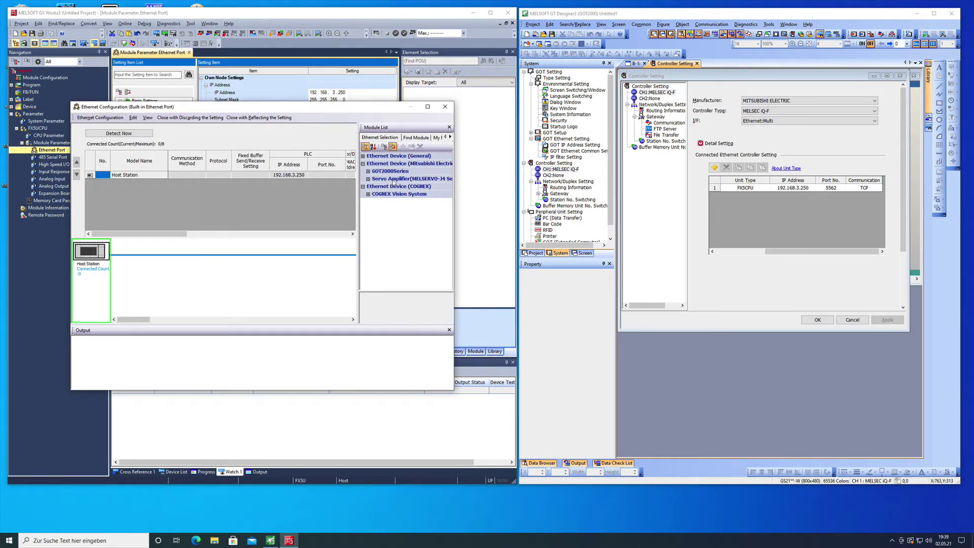
# Step: Place an SLMP Connection Module on port 5001 and a MELSOFT Connection Module under Host Station
pyautogui.click(363, 156)
pyautogui.click(389, 173)
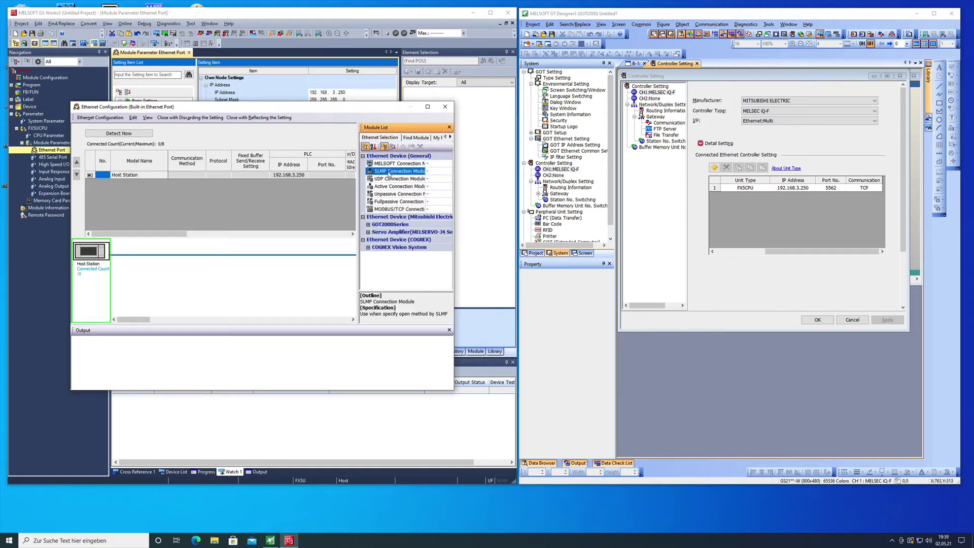
pyautogui.moveTo(389, 174); pyautogui.dragTo(124, 258)
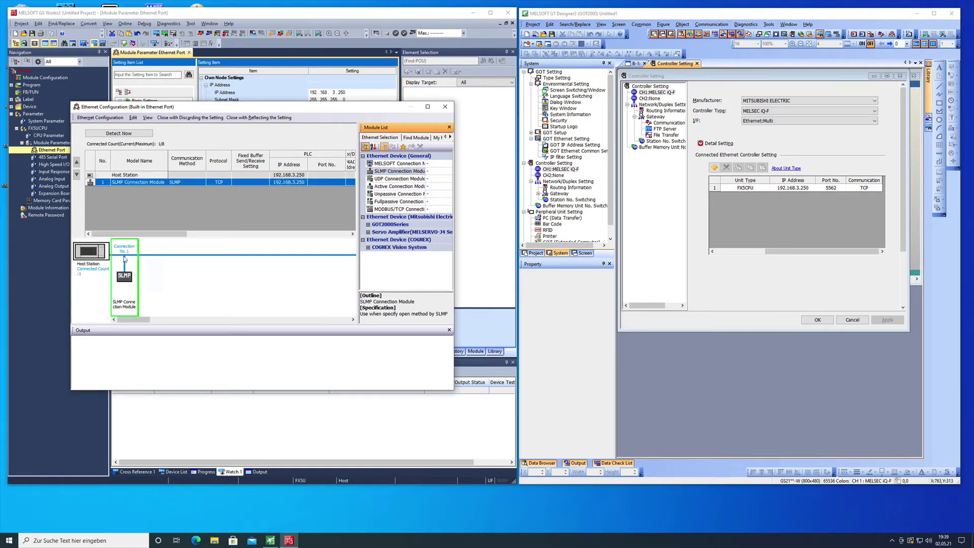
pyautogui.click(319, 184)
pyautogui.write('50')
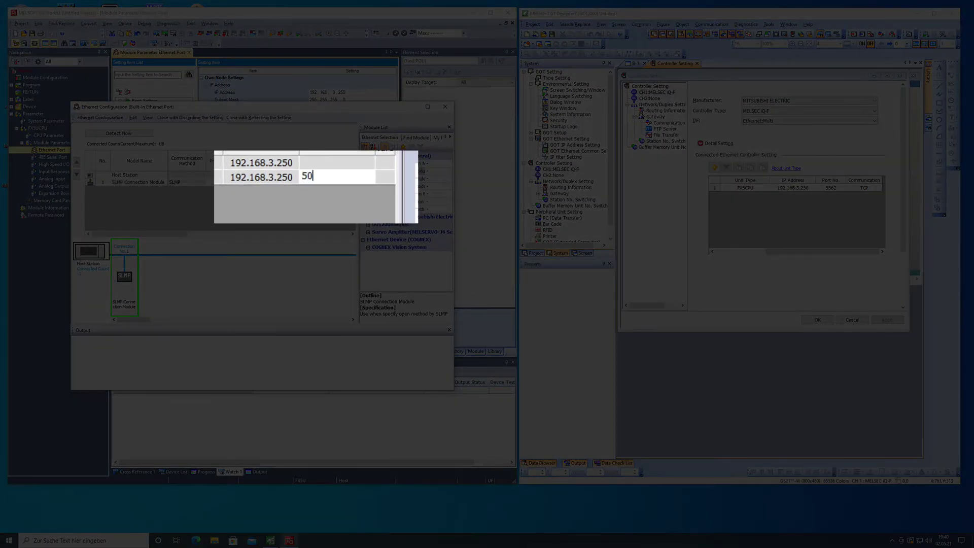
pyautogui.write('01')
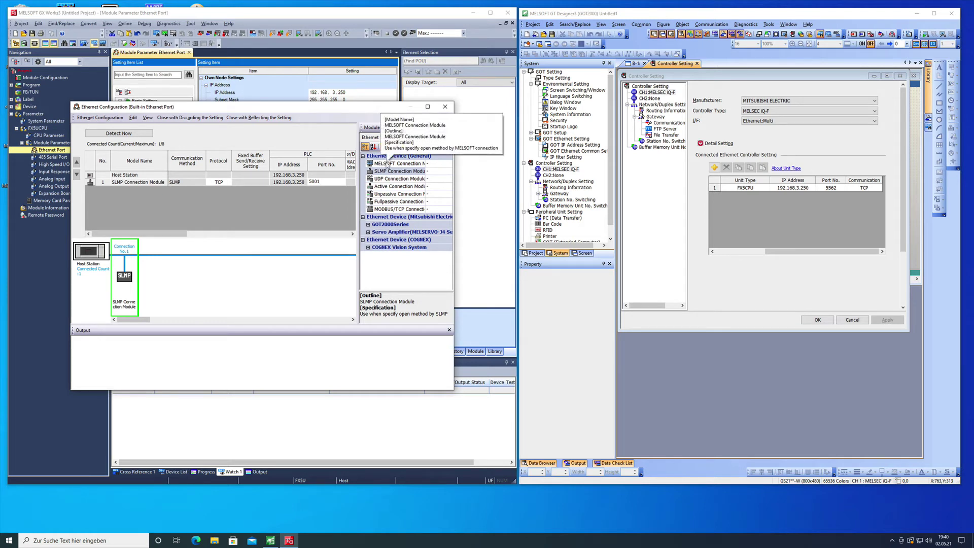
pyautogui.press('Return')
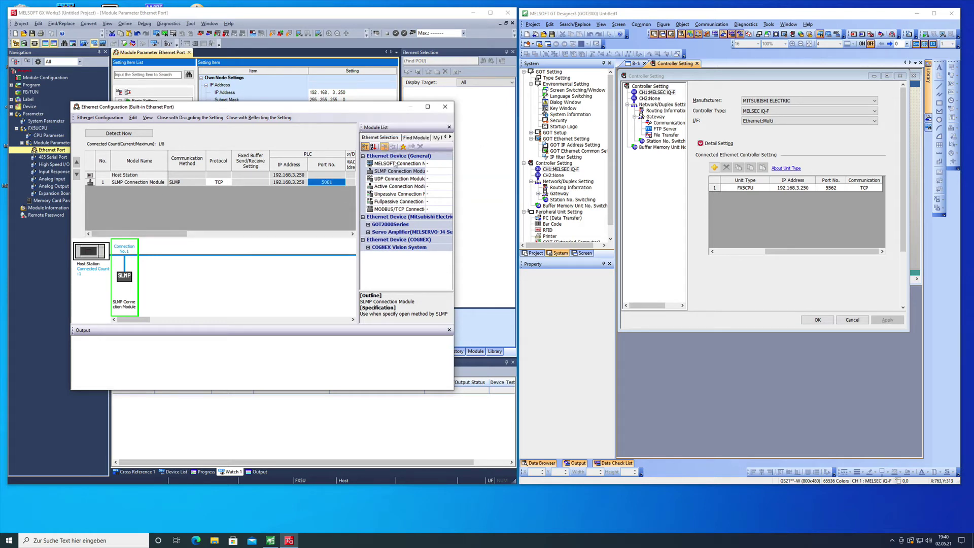
pyautogui.moveTo(394, 164); pyautogui.dragTo(159, 260)
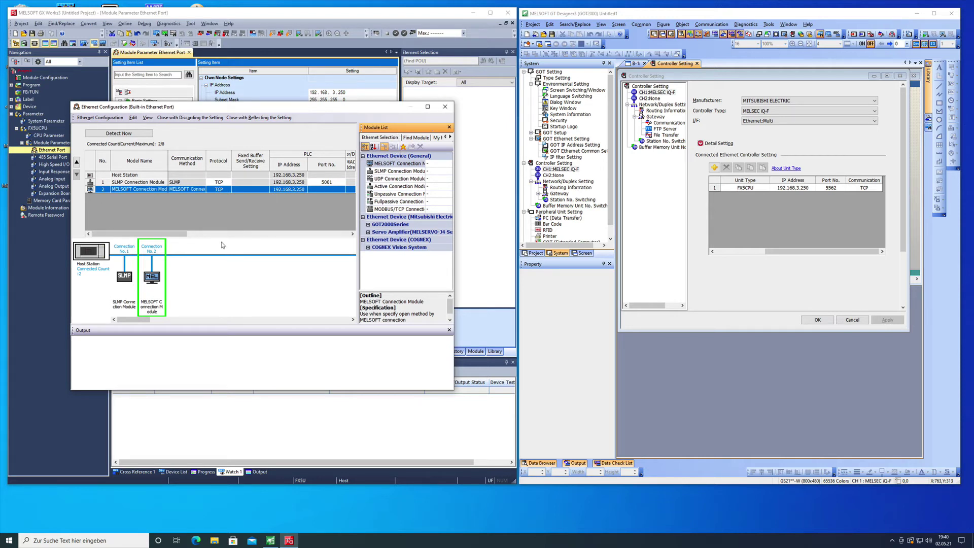
pyautogui.click(445, 108)
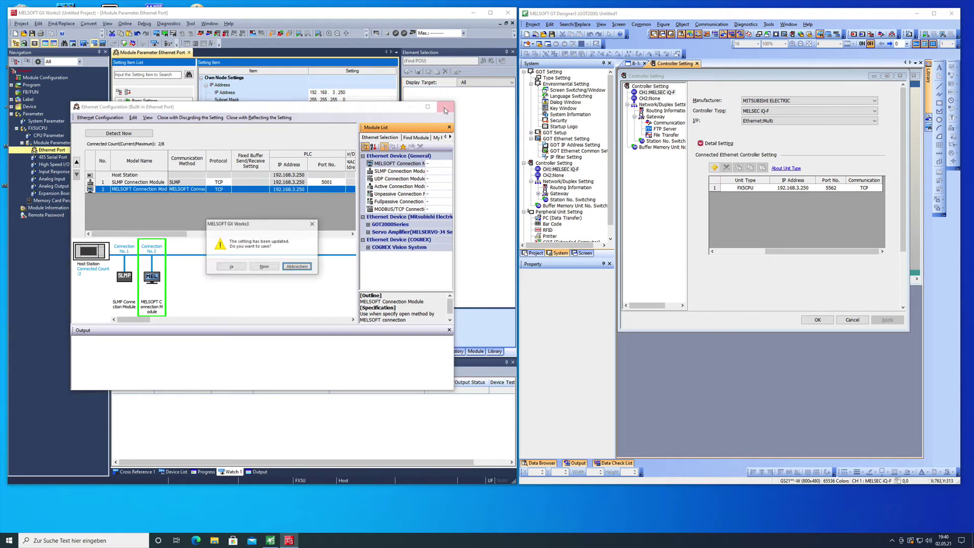
# Step: Save the Ethernet configuration, pass the parameter check with no errors, and apply the settings
pyautogui.click(232, 268)
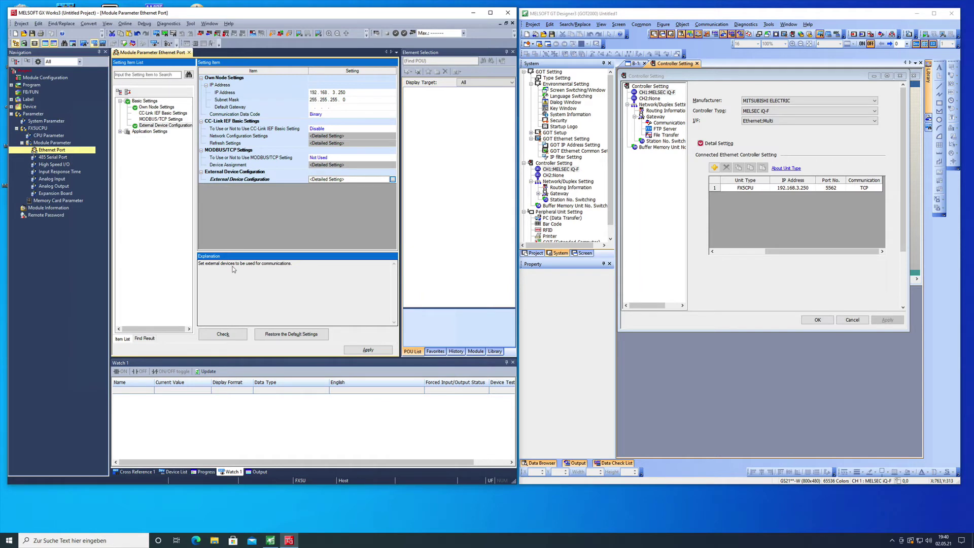
pyautogui.click(226, 337)
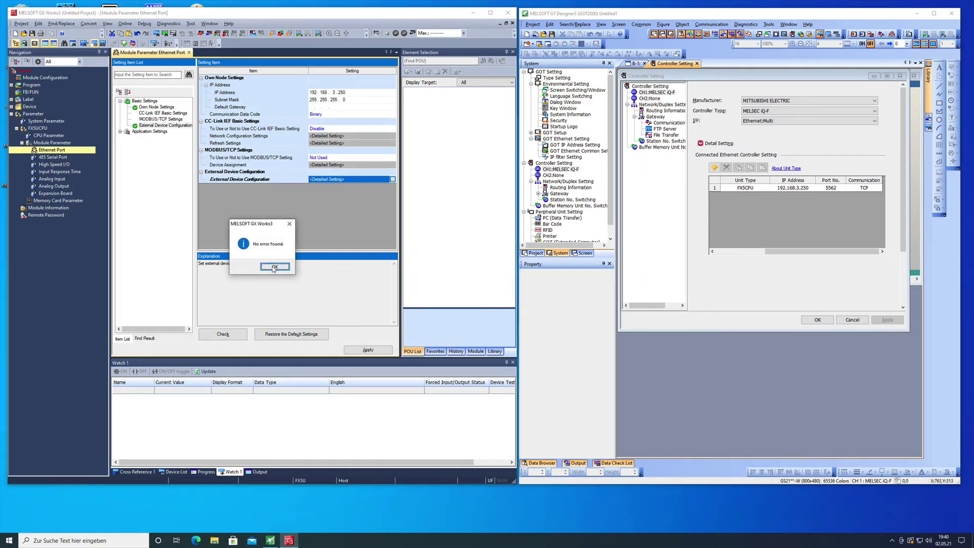
pyautogui.click(274, 265)
pyautogui.click(364, 351)
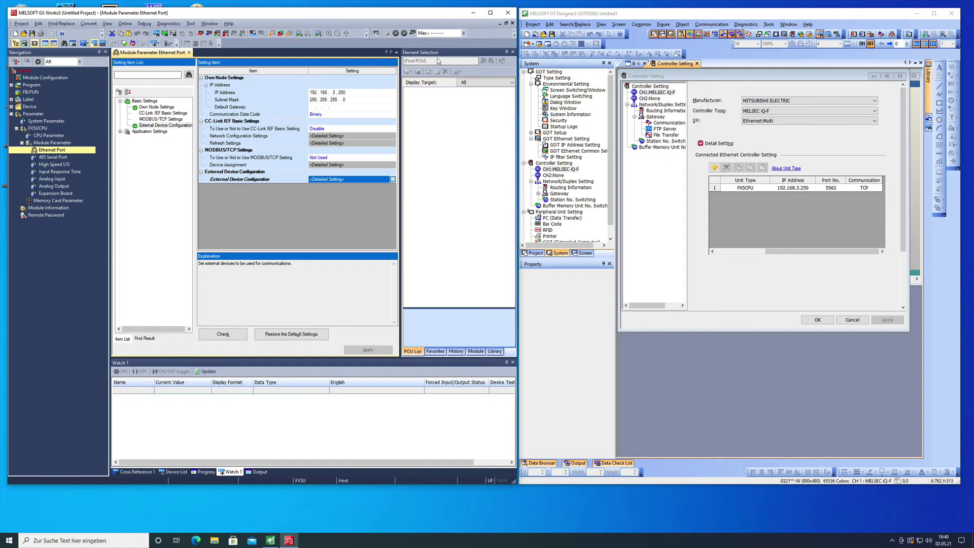
# Step: Add a ladder Program Block named ProgPou under the Scan program
pyautogui.doubleClick(32, 85)
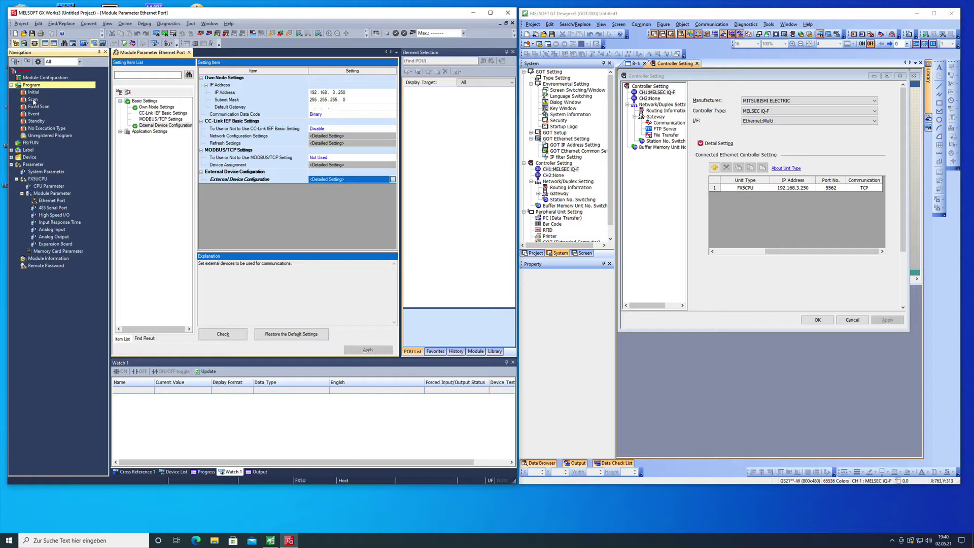
pyautogui.click(32, 100)
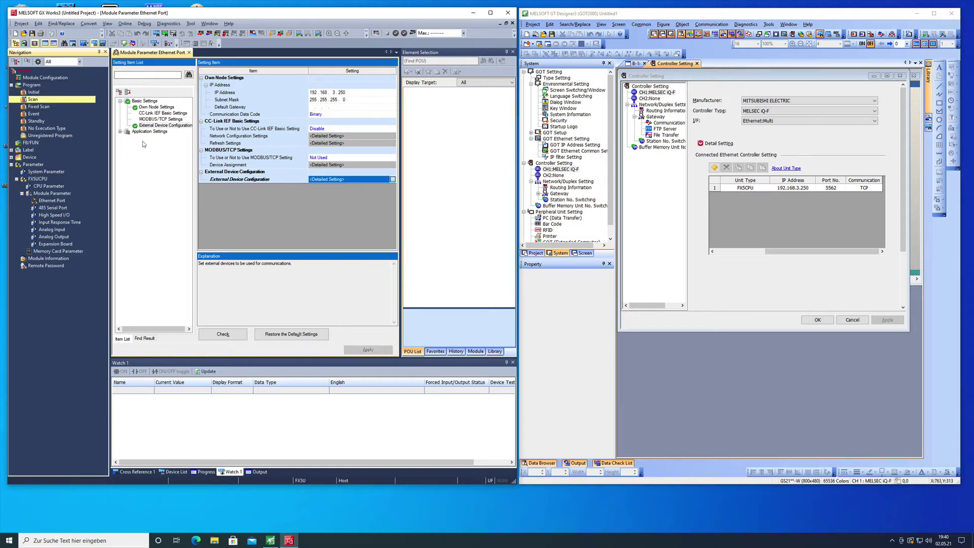
pyautogui.rightClick(39, 100)
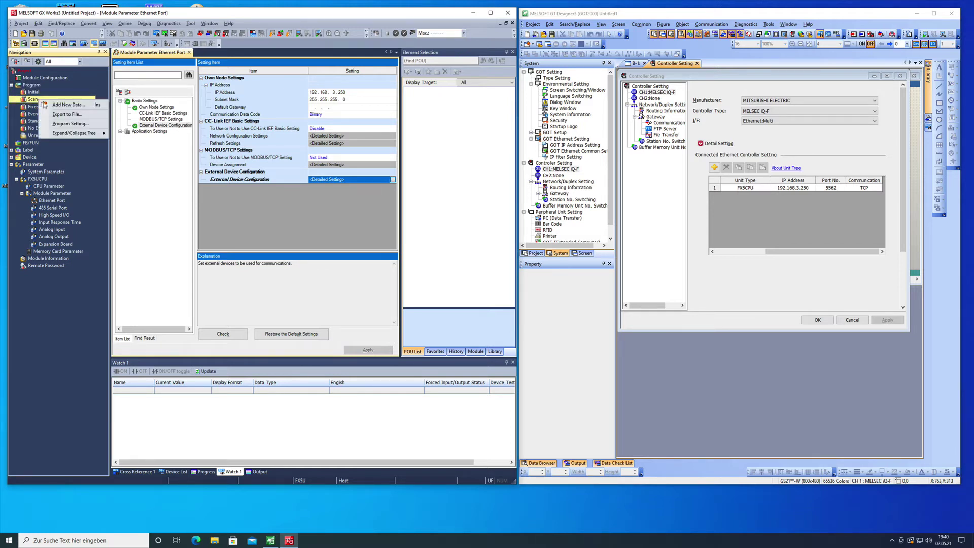
pyautogui.click(66, 104)
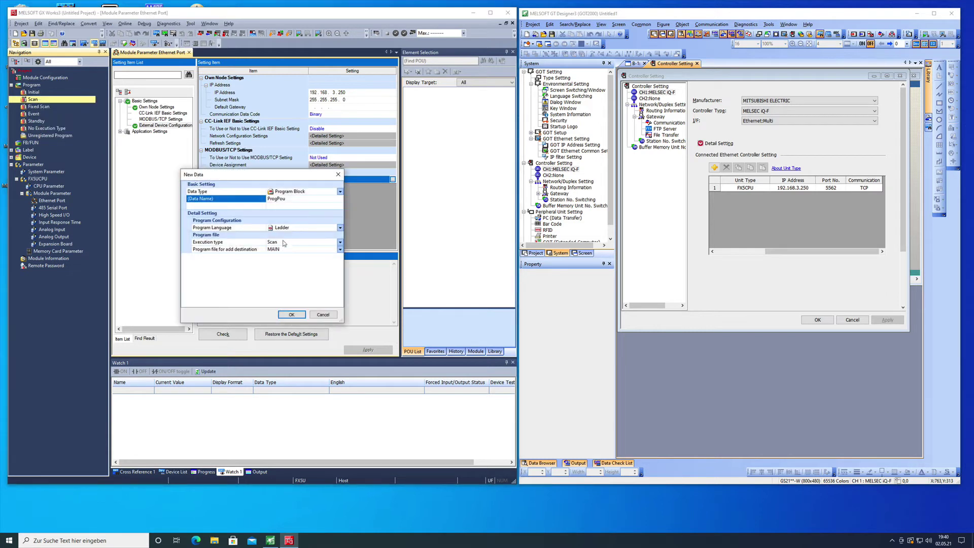
pyautogui.click(290, 314)
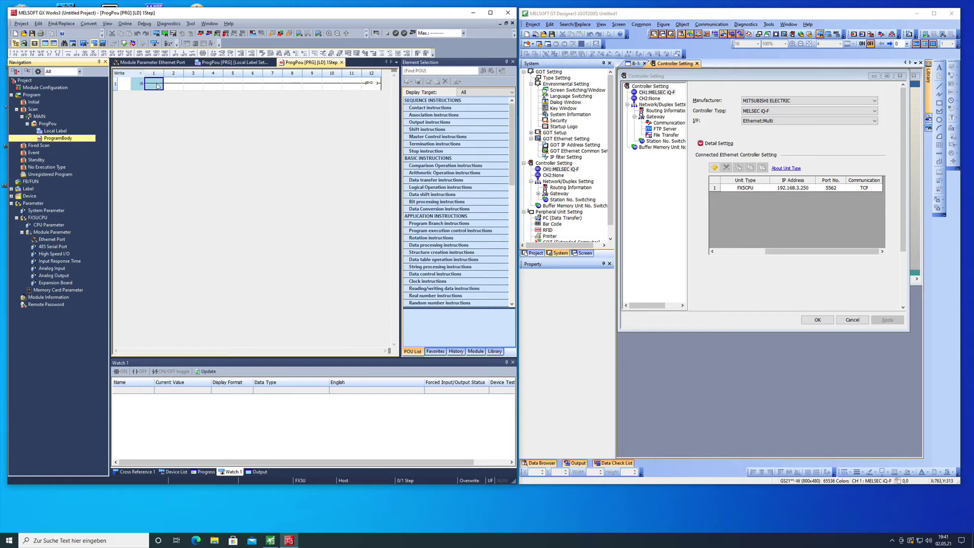
# Step: Enter an M10 contact at the start of ladder row 1
pyautogui.click(15, 53)
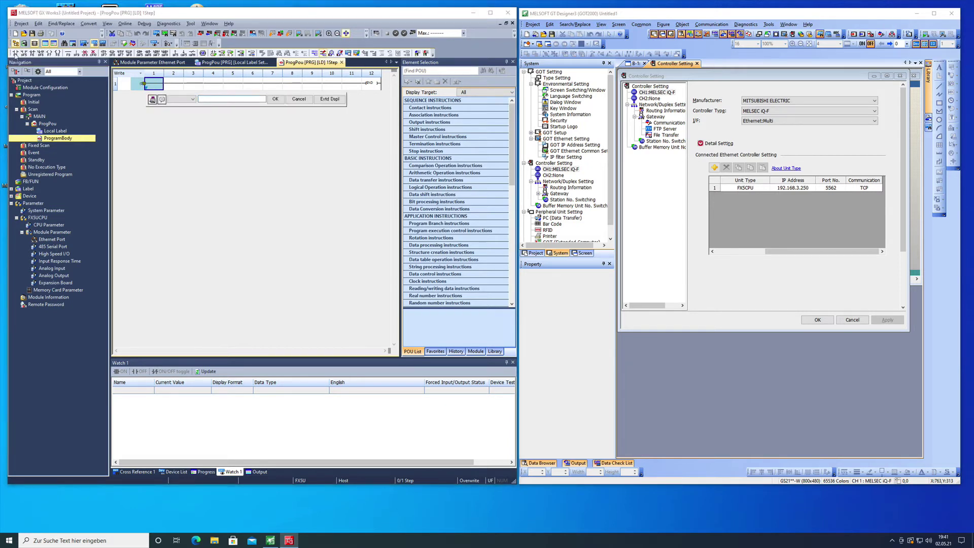
pyautogui.write('M10')
pyautogui.press('Return')
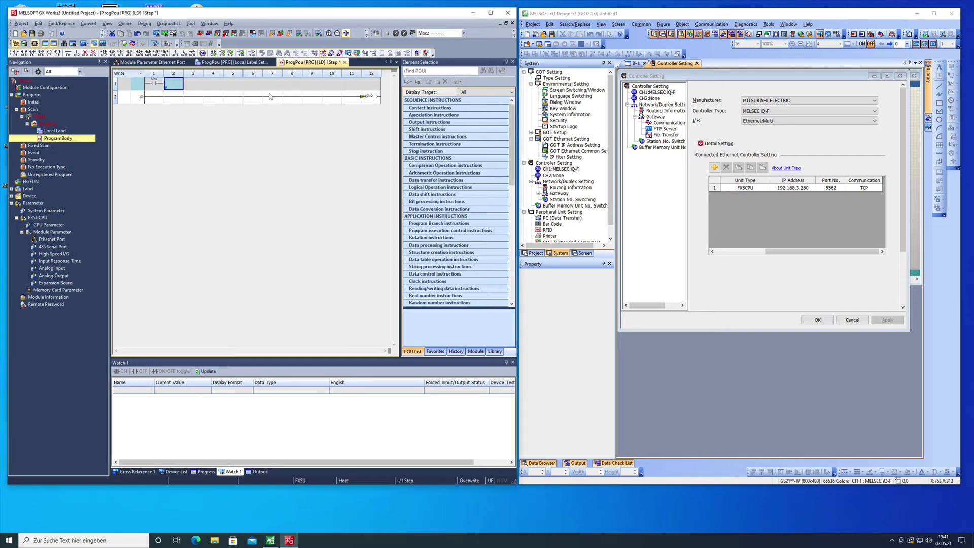
# Step: Place a Y0 output coil at the end of rung 1 and join it with a horizontal line
pyautogui.click(377, 85)
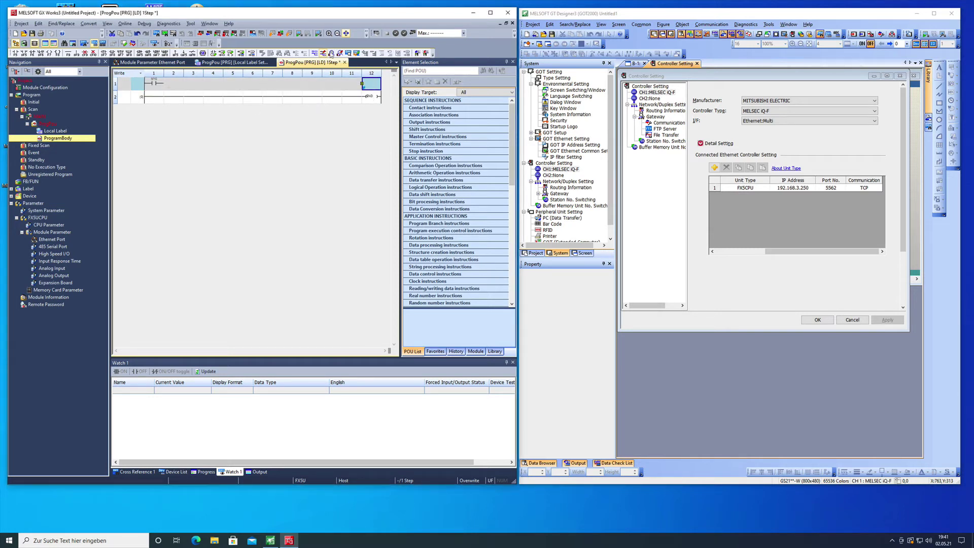
pyautogui.click(49, 53)
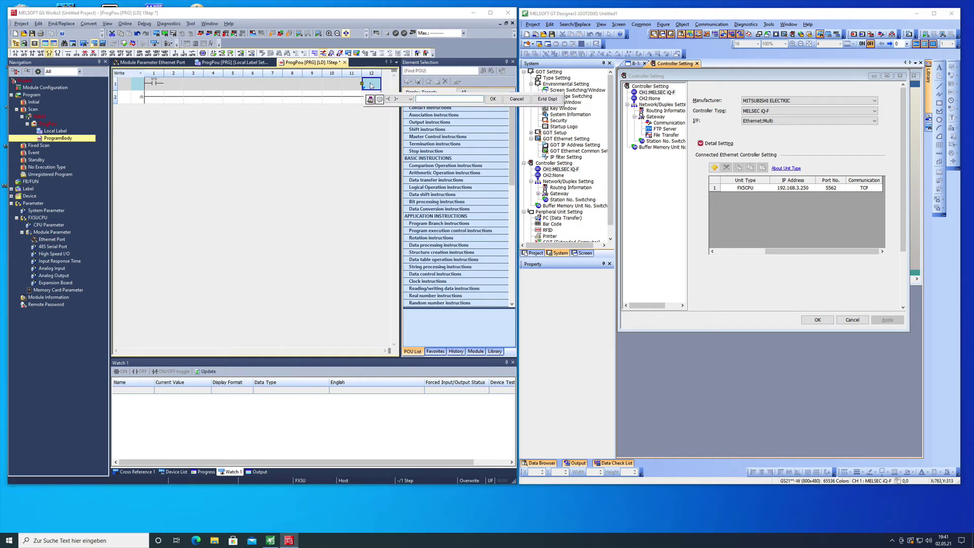
pyautogui.press('Return')
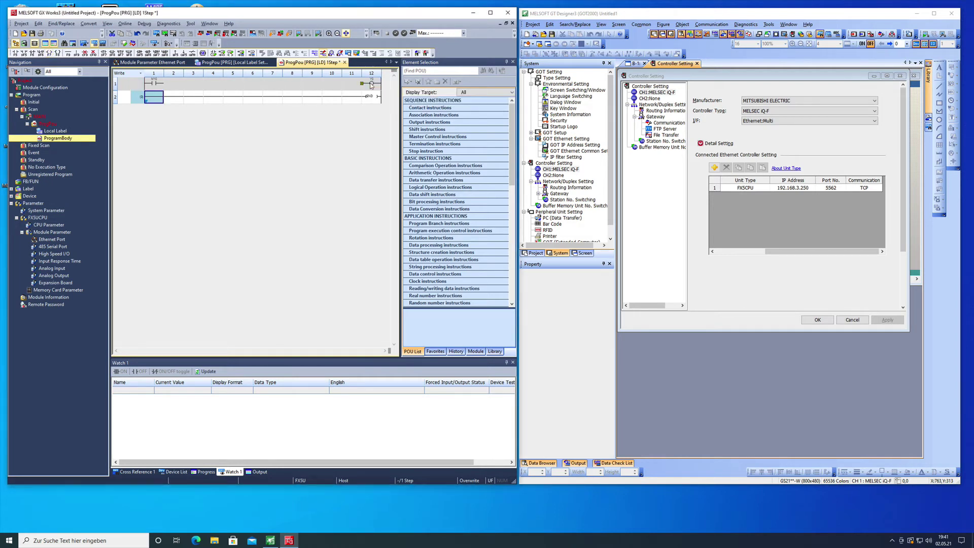
pyautogui.click(152, 86)
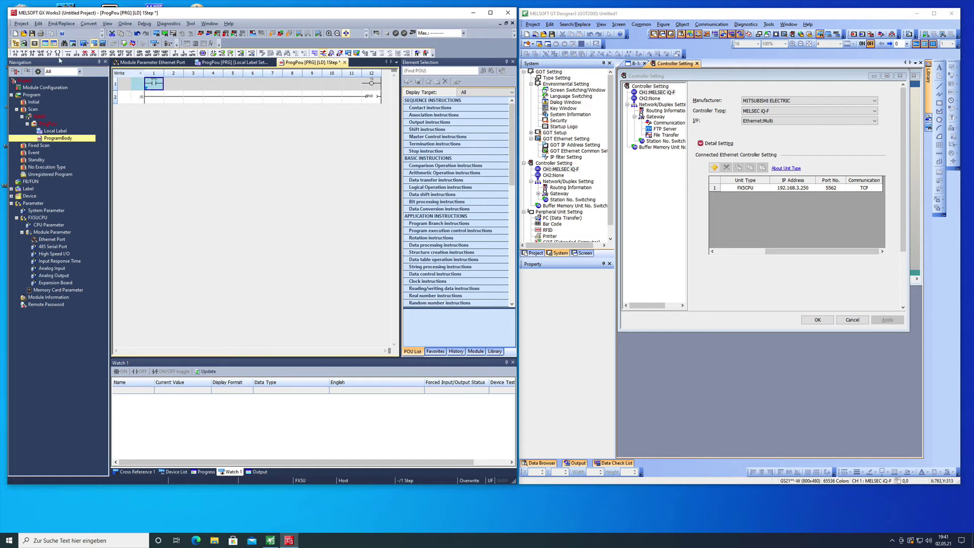
pyautogui.click(67, 53)
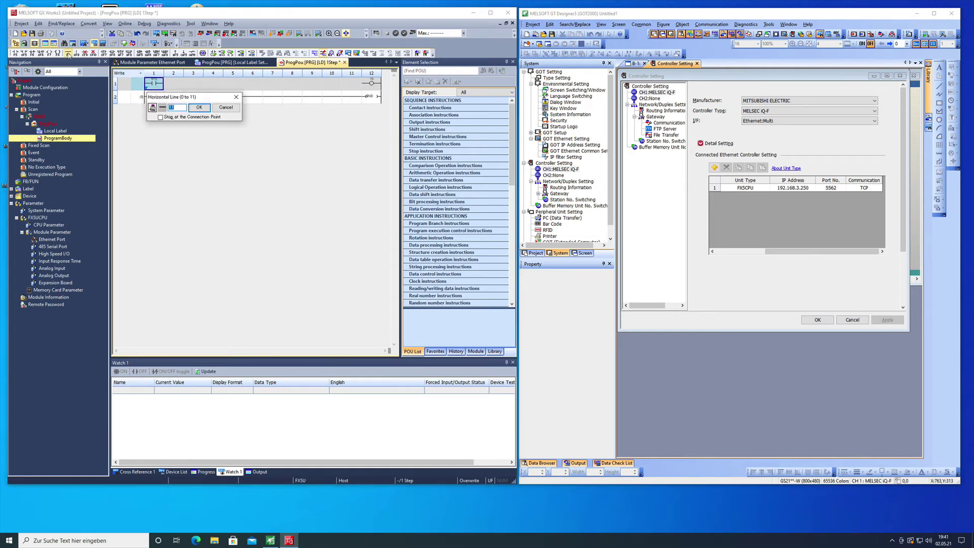
pyautogui.click(200, 108)
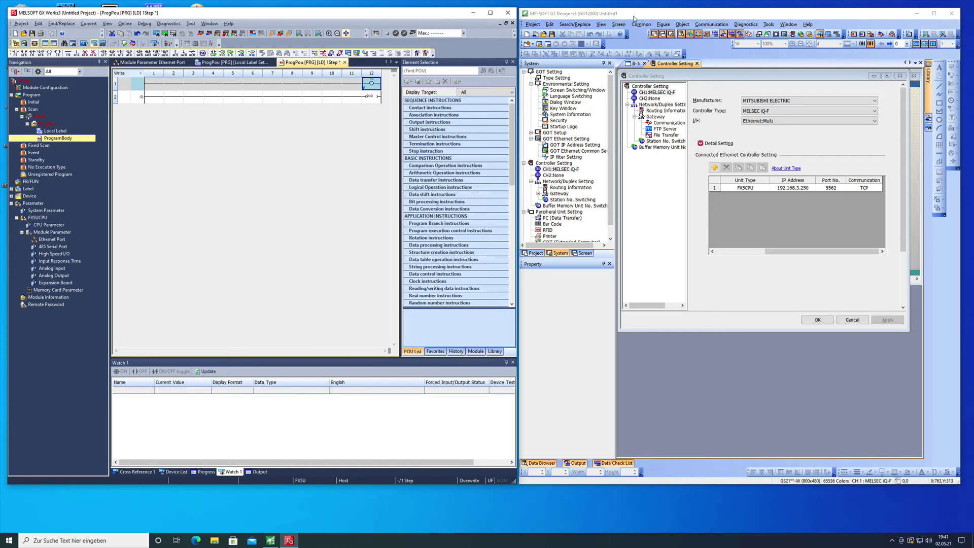
pyautogui.click(633, 18)
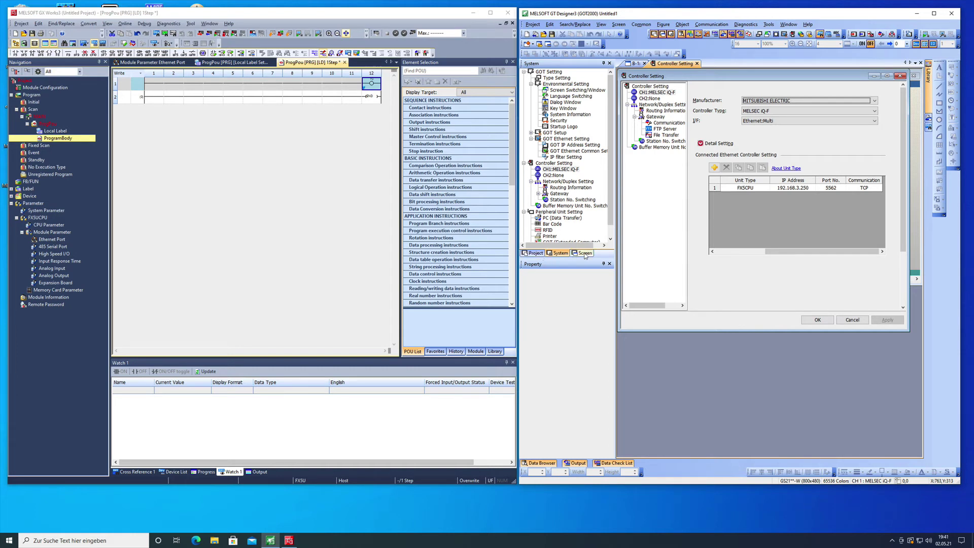
# Step: Open base screen 1 and place a bit switch on it
pyautogui.click(584, 253)
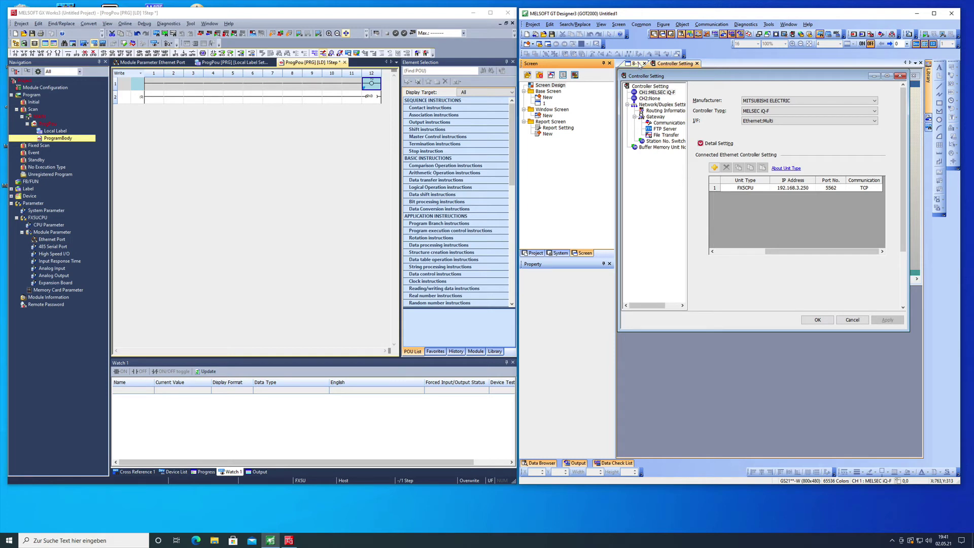
pyautogui.click(635, 64)
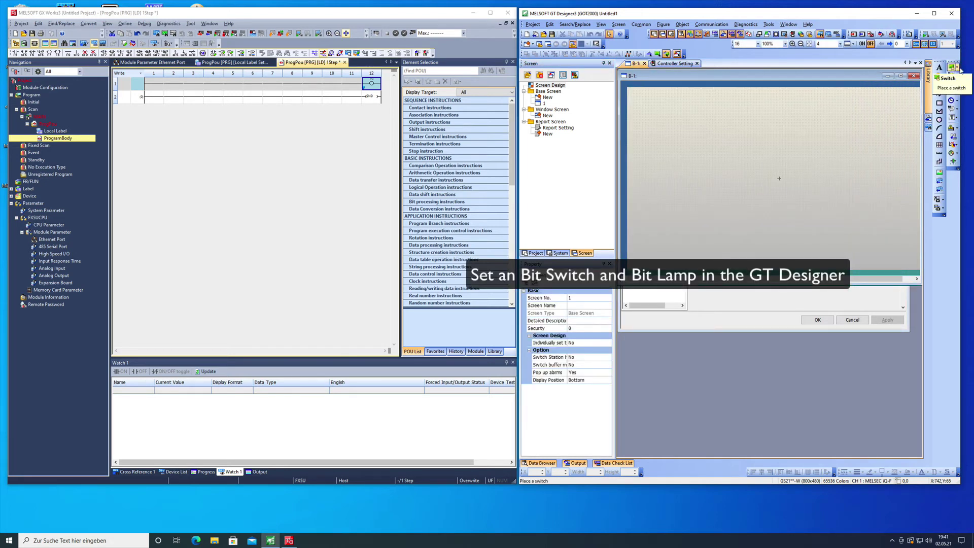
pyautogui.click(957, 67)
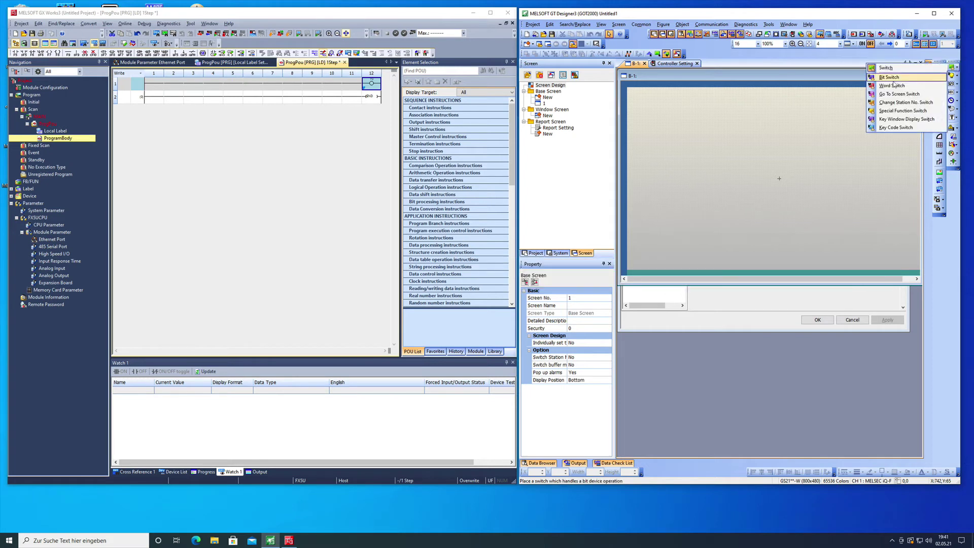
pyautogui.click(893, 80)
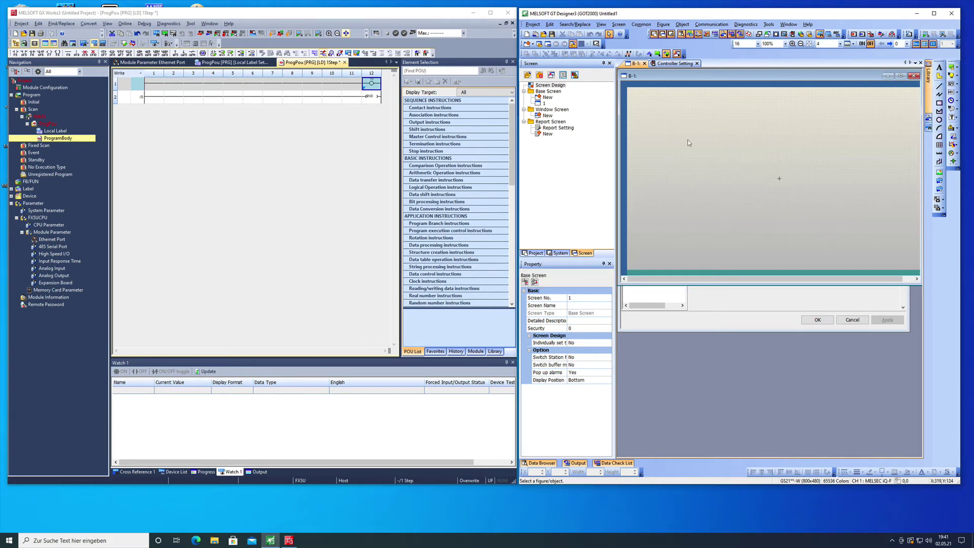
pyautogui.click(952, 68)
pyautogui.click(664, 125)
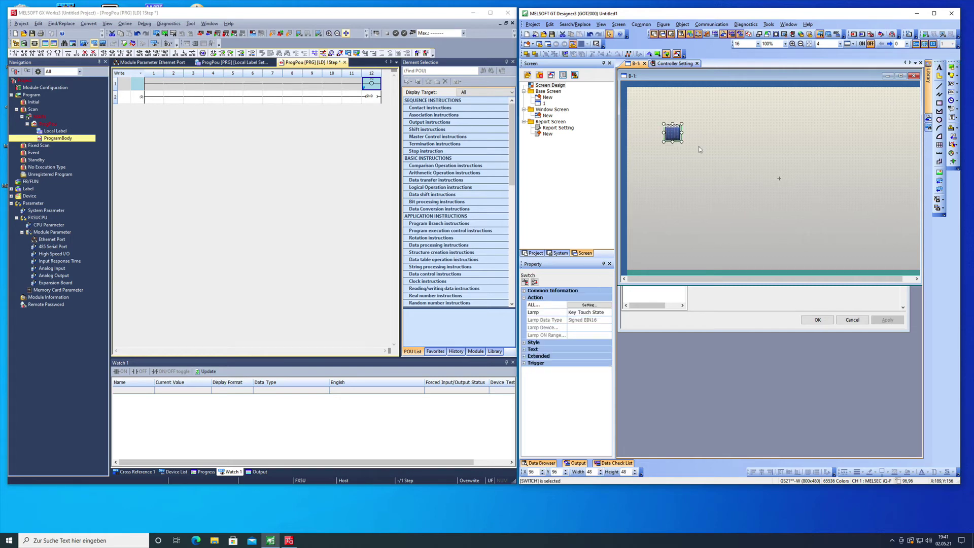
# Step: Add an LD M10 contact at row 1, column 1 of the ladder
pyautogui.doubleClick(673, 131)
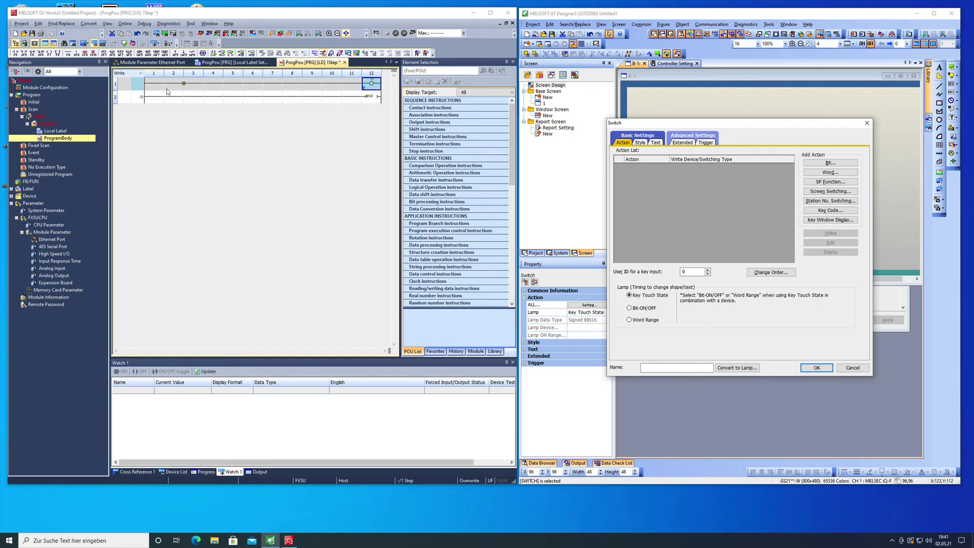
pyautogui.doubleClick(149, 87)
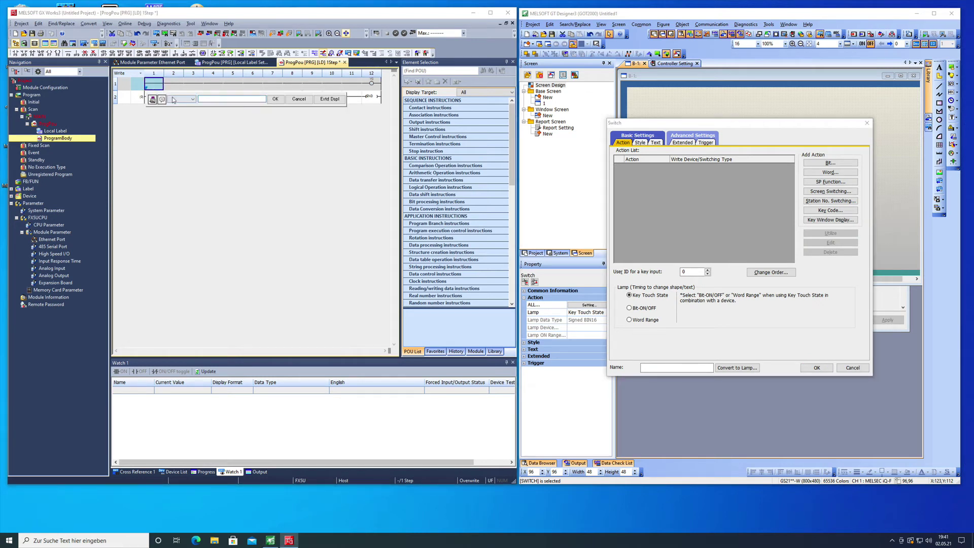
pyautogui.write('ld m10')
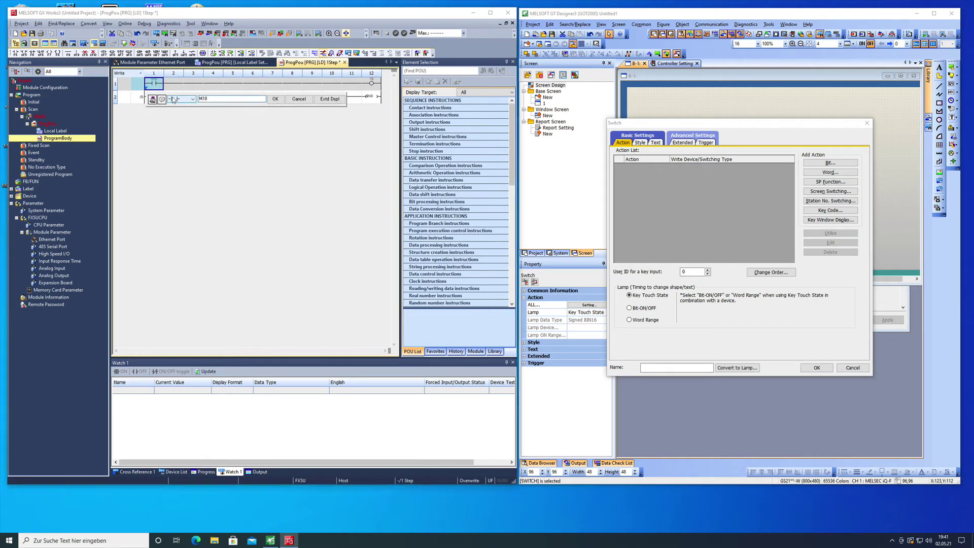
pyautogui.press('Return')
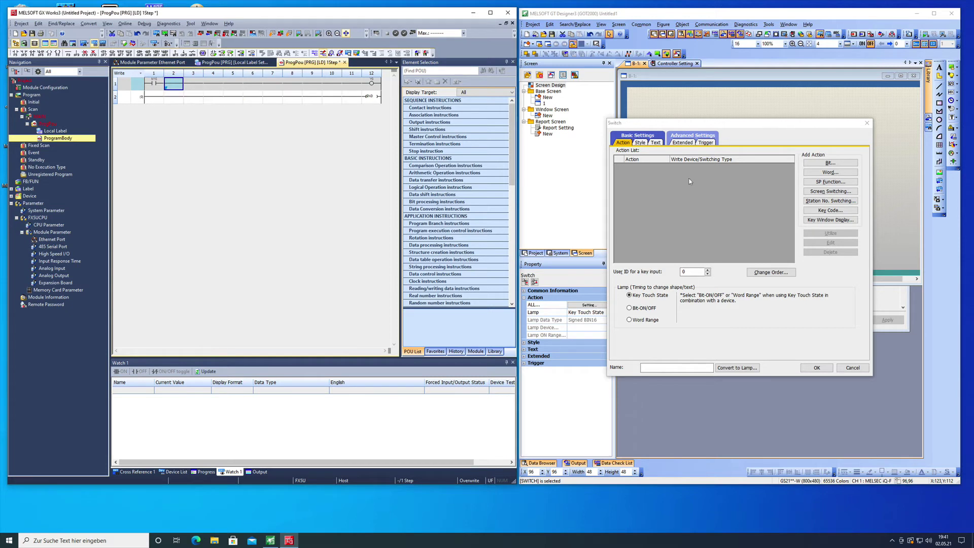
# Step: Set the switch to a momentary bit action on M10 with a green ON shape colour
pyautogui.click(827, 163)
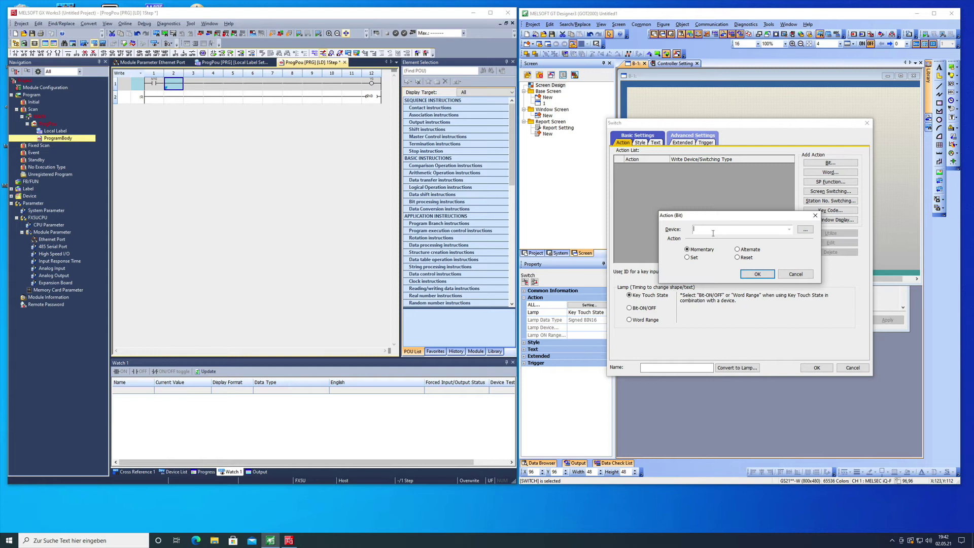
pyautogui.write('M10')
pyautogui.click(757, 274)
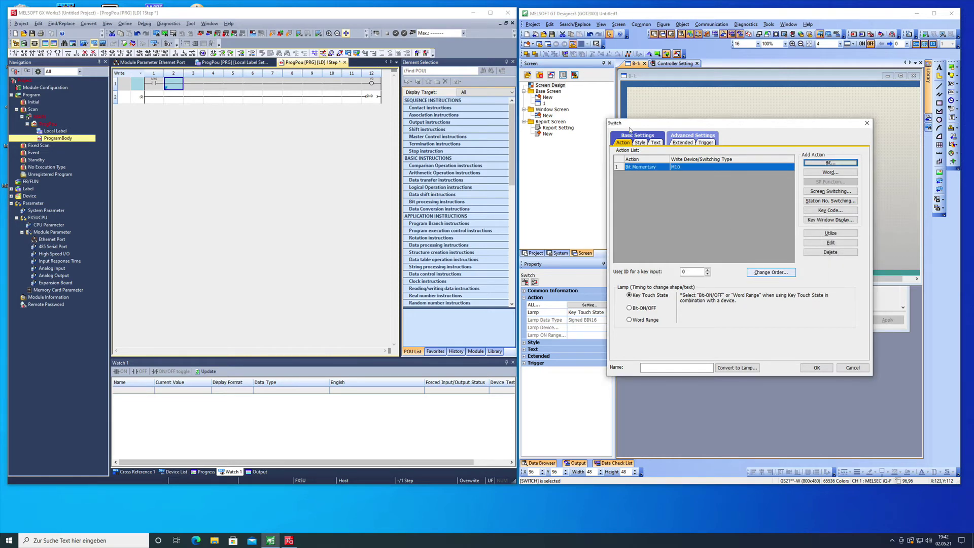
pyautogui.click(641, 143)
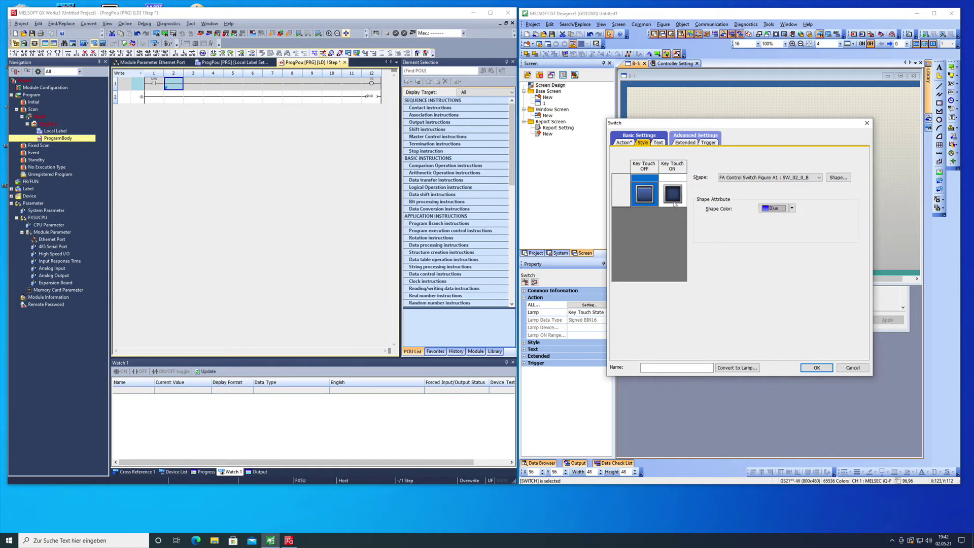
pyautogui.click(673, 196)
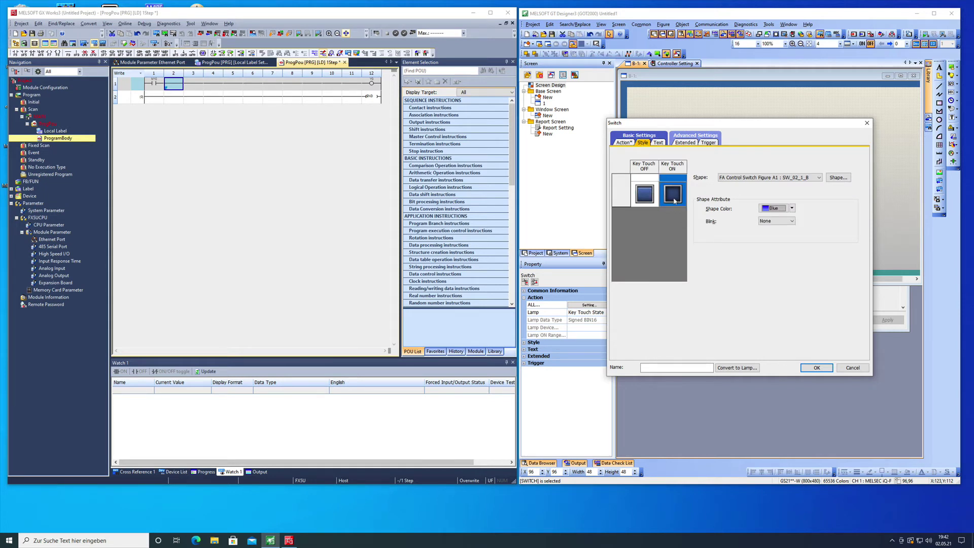
pyautogui.click(791, 209)
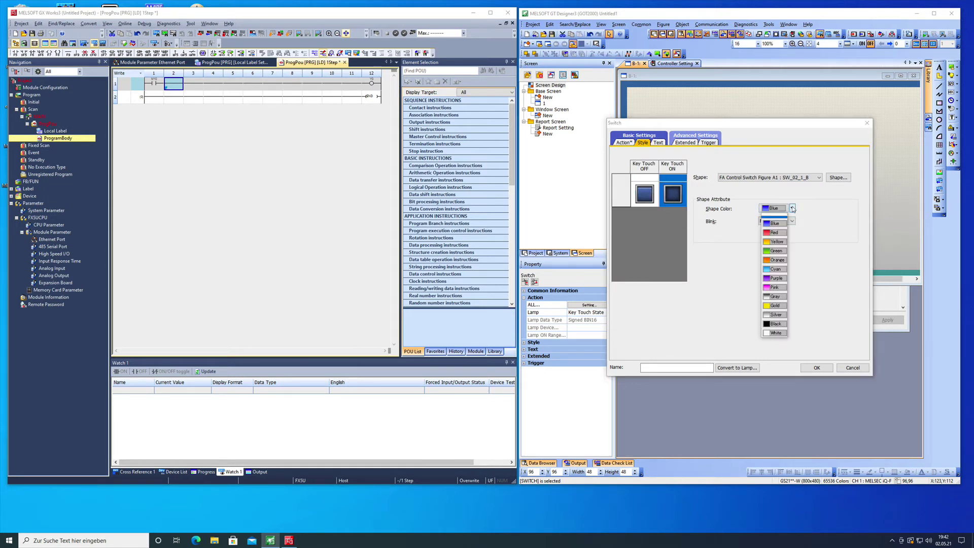
pyautogui.click(772, 250)
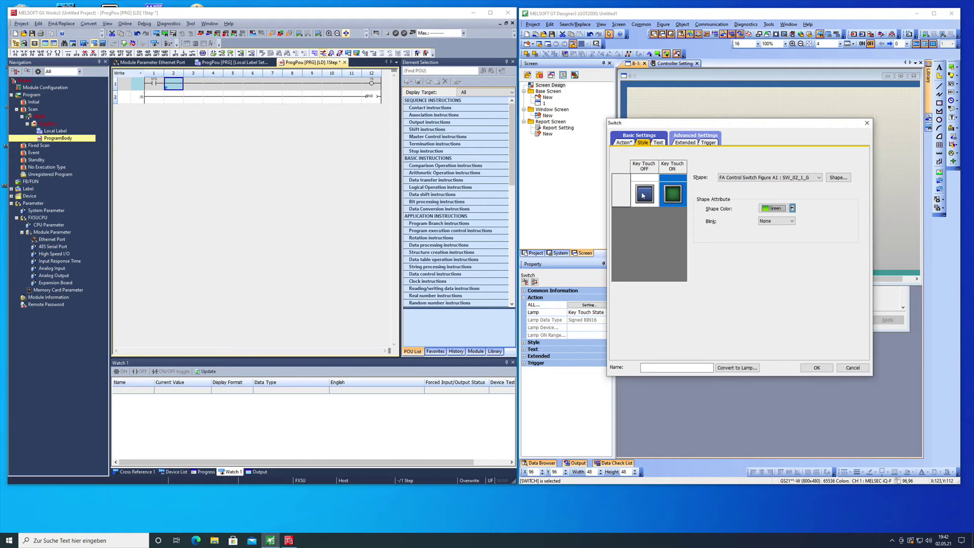
pyautogui.click(815, 369)
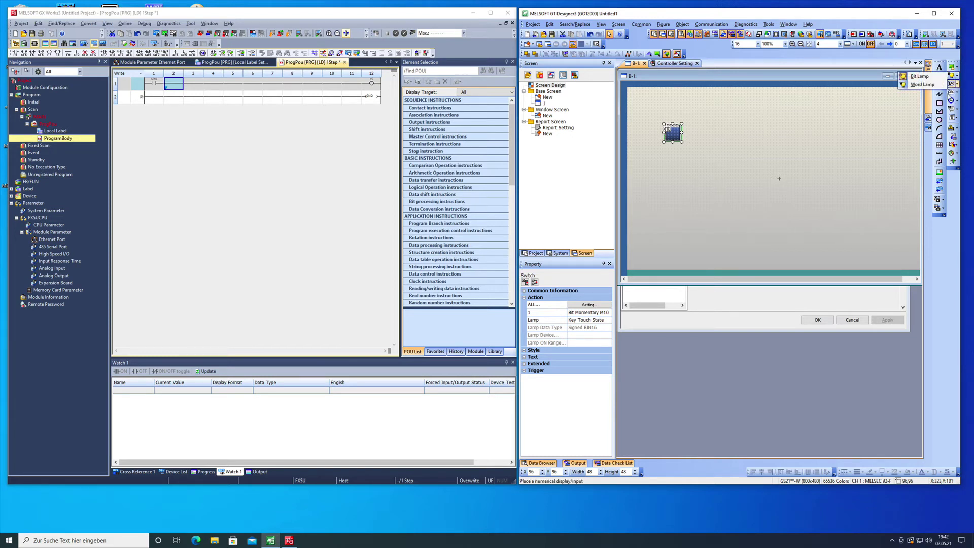
pyautogui.click(956, 84)
pyautogui.click(957, 76)
pyautogui.click(956, 78)
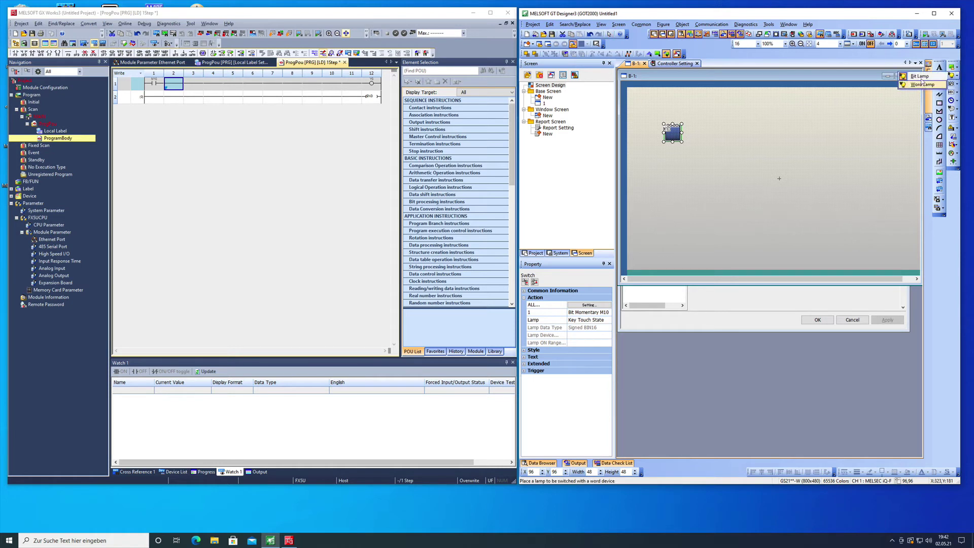
# Step: Draw a bit lamp below the switch, tied to device M10 with a red colour
pyautogui.moveTo(694, 173); pyautogui.dragTo(724, 197)
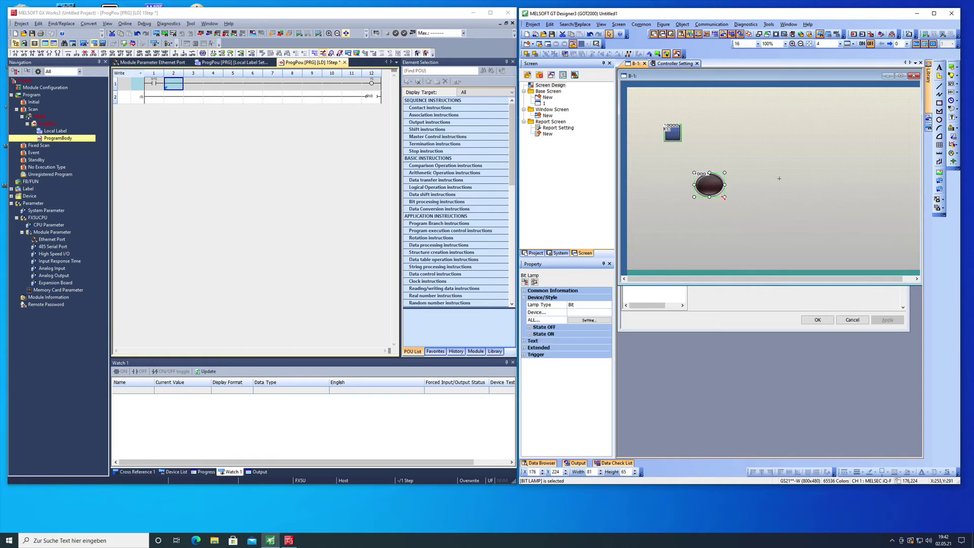
pyautogui.doubleClick(706, 183)
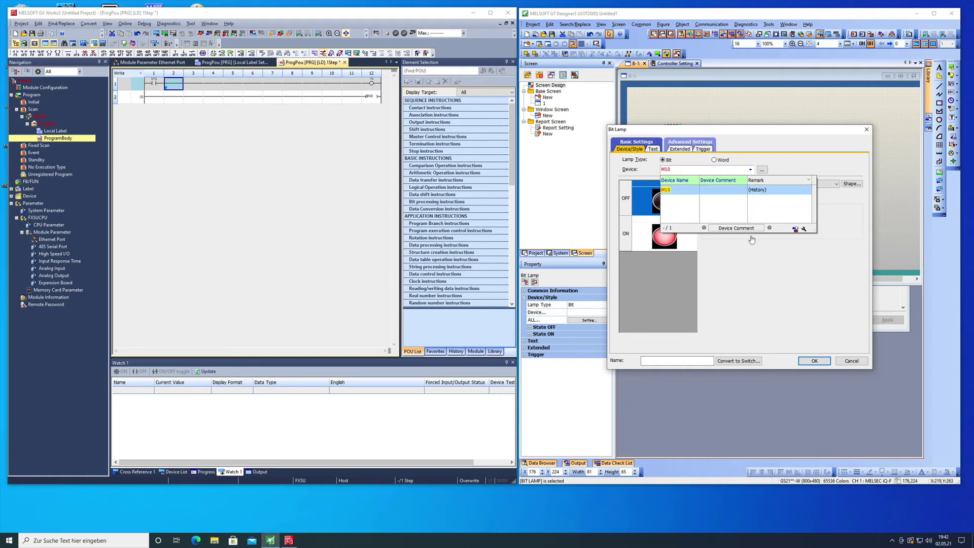
pyautogui.click(815, 361)
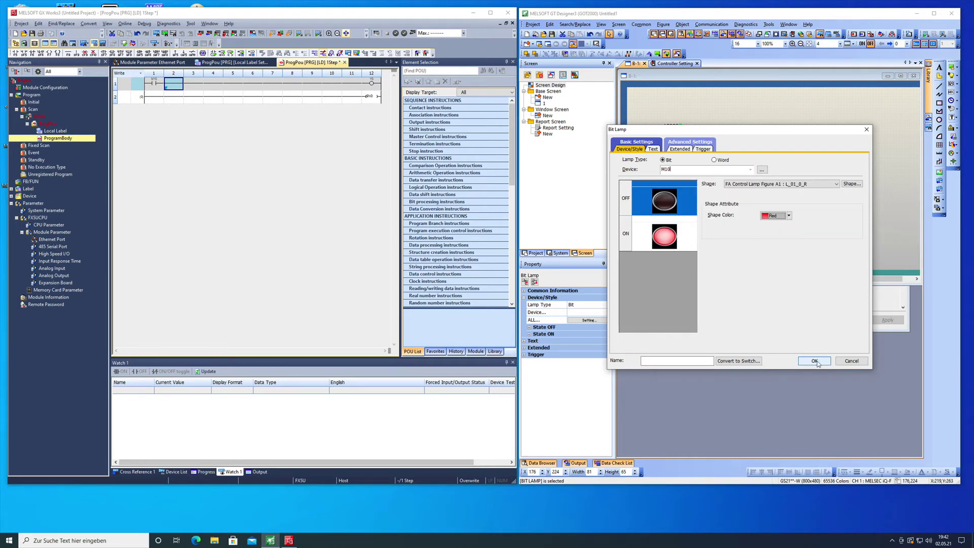
pyautogui.click(815, 361)
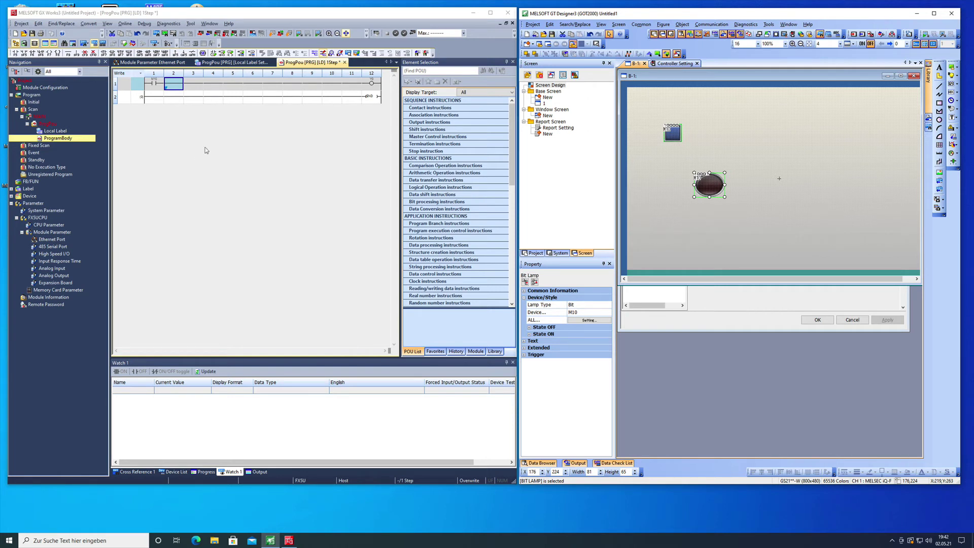
# Step: Rebuild all programs in the GX Works3 project
pyautogui.click(291, 43)
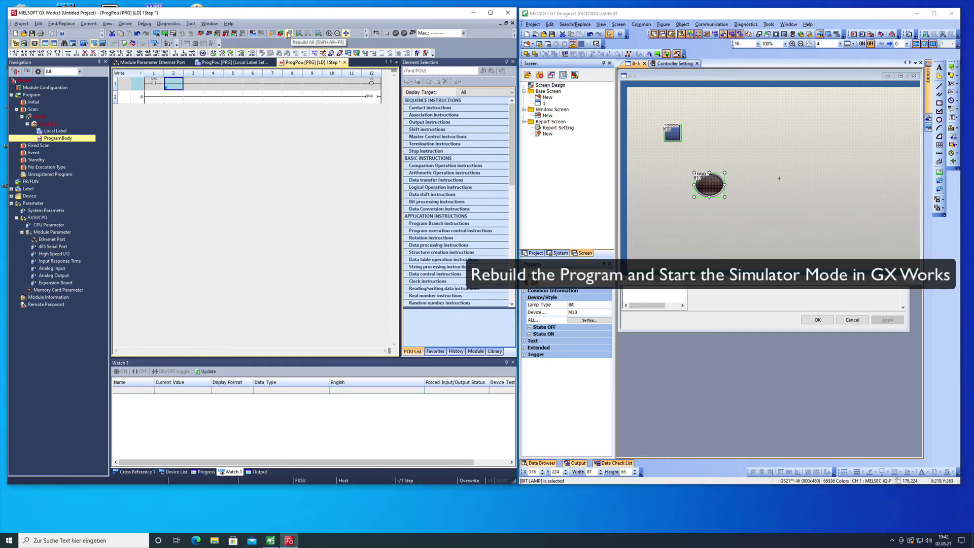
pyautogui.click(289, 33)
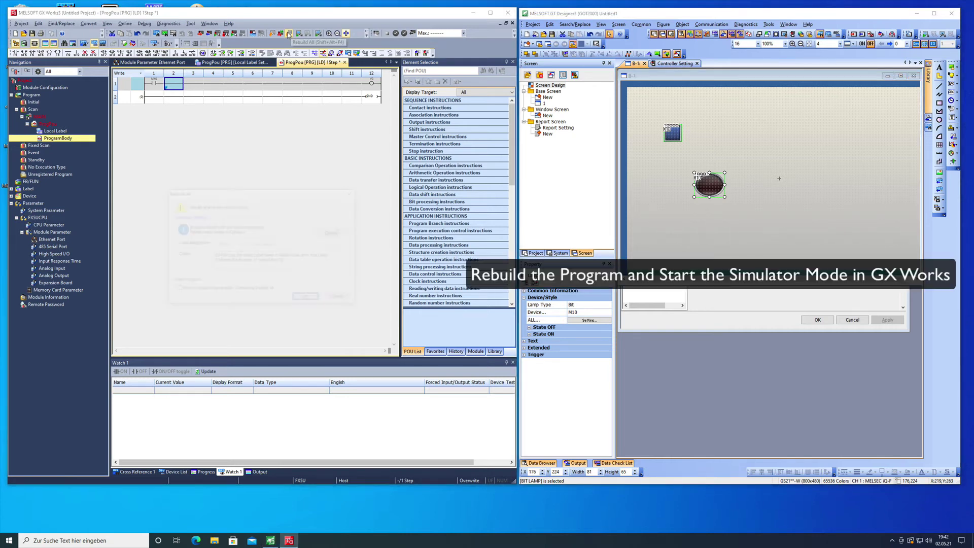
pyautogui.click(308, 299)
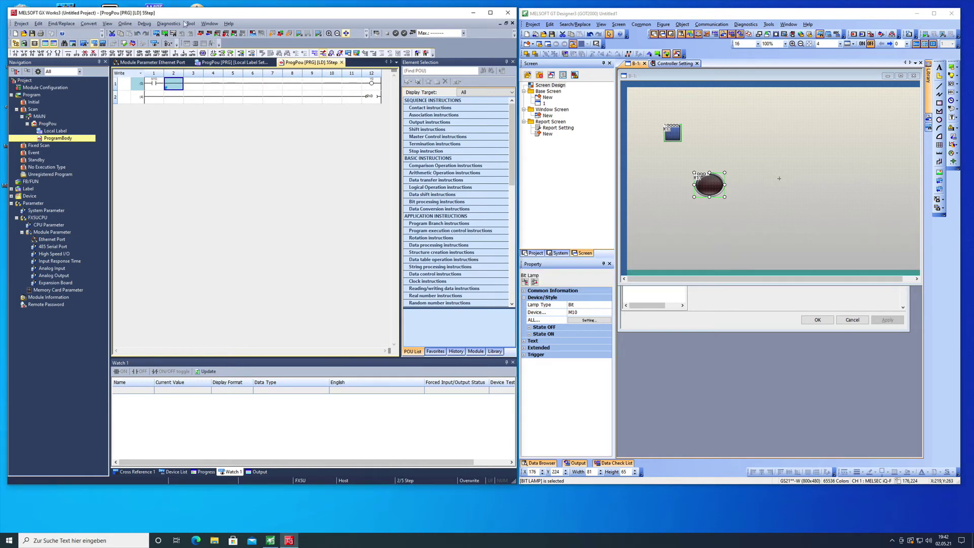
# Step: Start the PLC simulation and move the GX Simulator3 status window aside
pyautogui.click(144, 24)
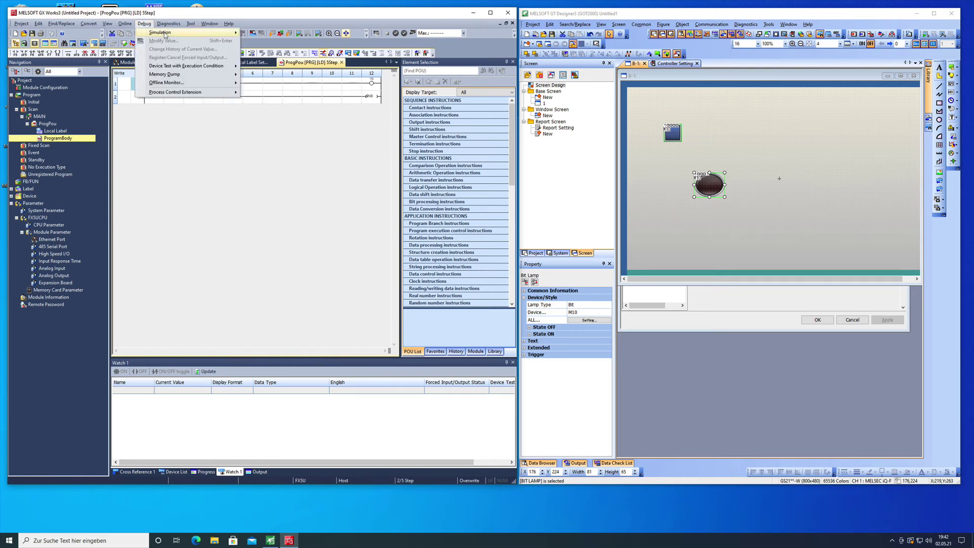
pyautogui.moveTo(166, 33)
pyautogui.click(271, 34)
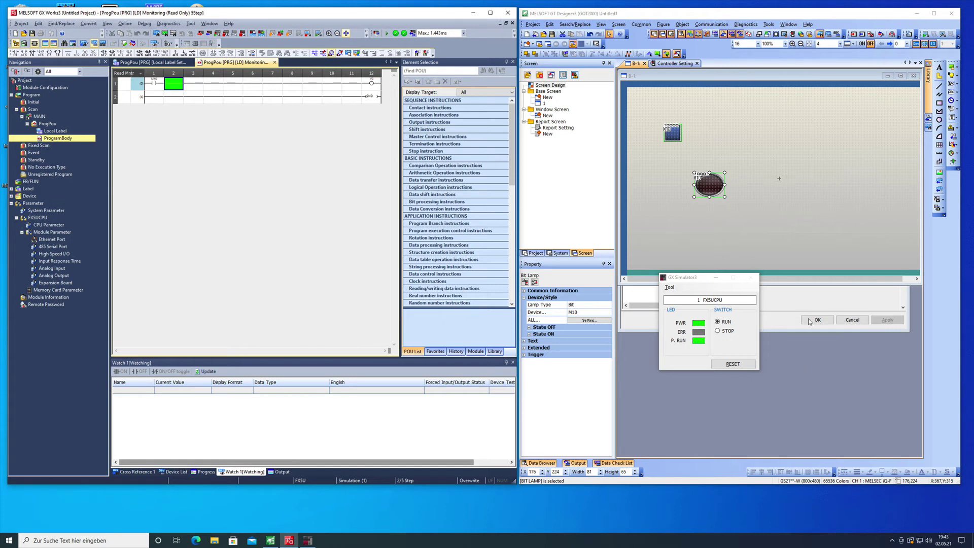
pyautogui.moveTo(701, 279); pyautogui.dragTo(374, 431)
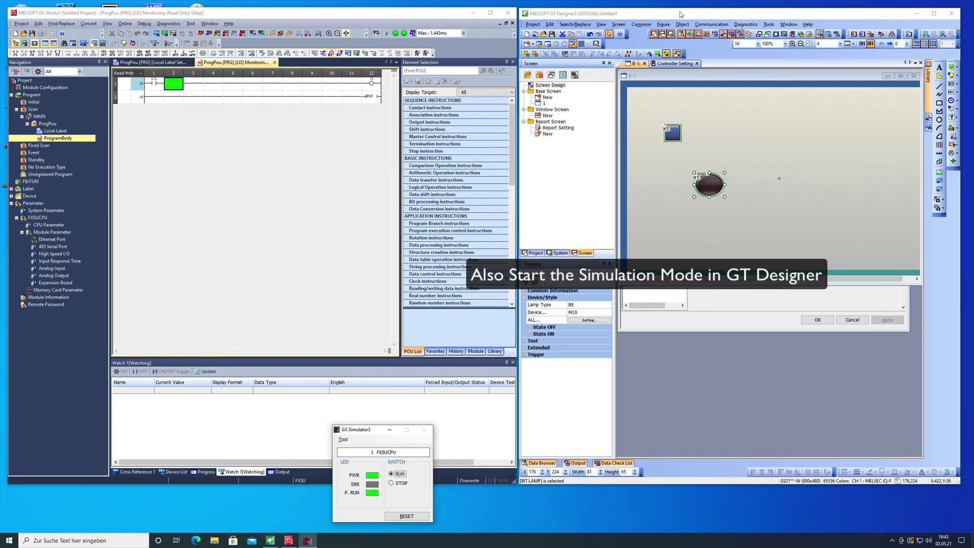
# Step: Move the GT Designer3 window aside and launch the screen in GT Simulator3
pyautogui.moveTo(681, 13); pyautogui.dragTo(593, 20)
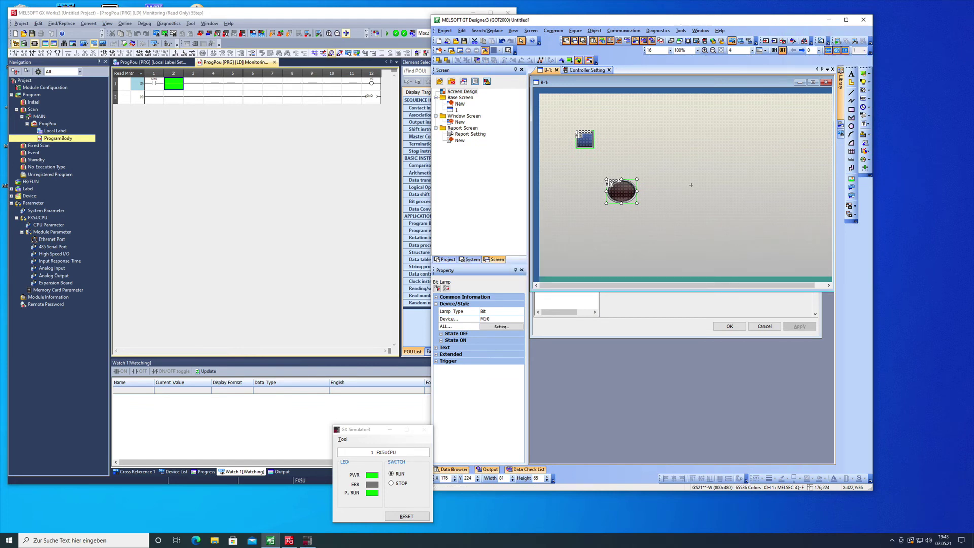
pyautogui.moveTo(808, 27); pyautogui.dragTo(887, 32)
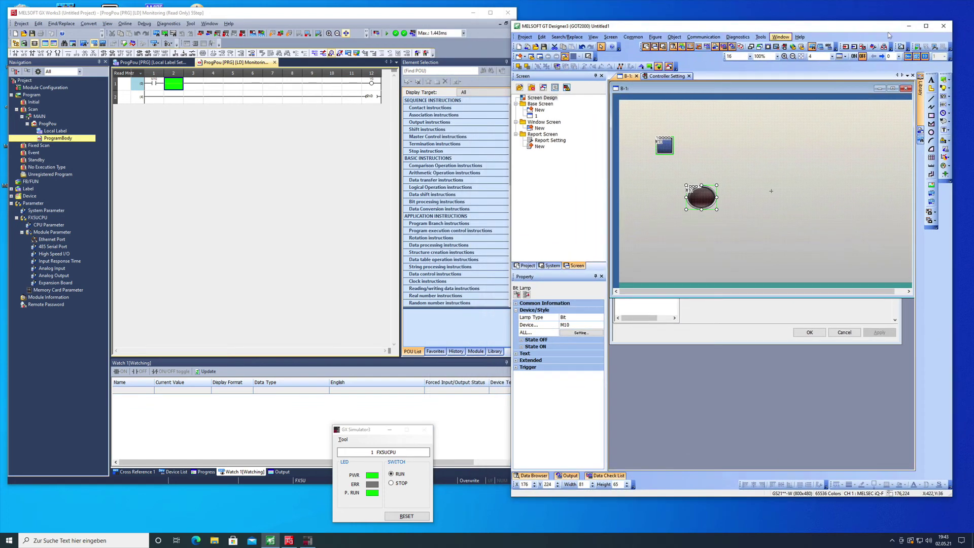
pyautogui.click(918, 46)
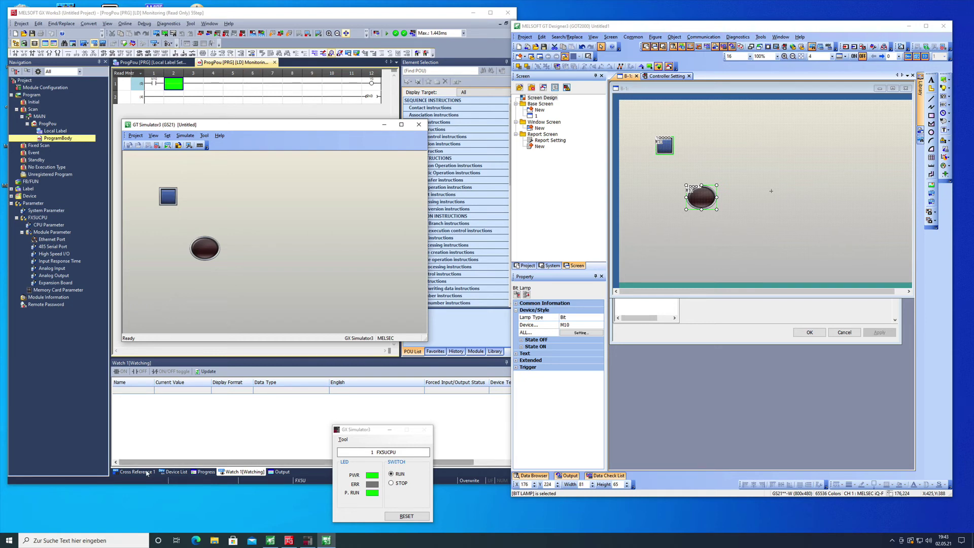
# Step: Add M10 to GX Works3's Watch window, where it reads FALSE
pyautogui.click(131, 391)
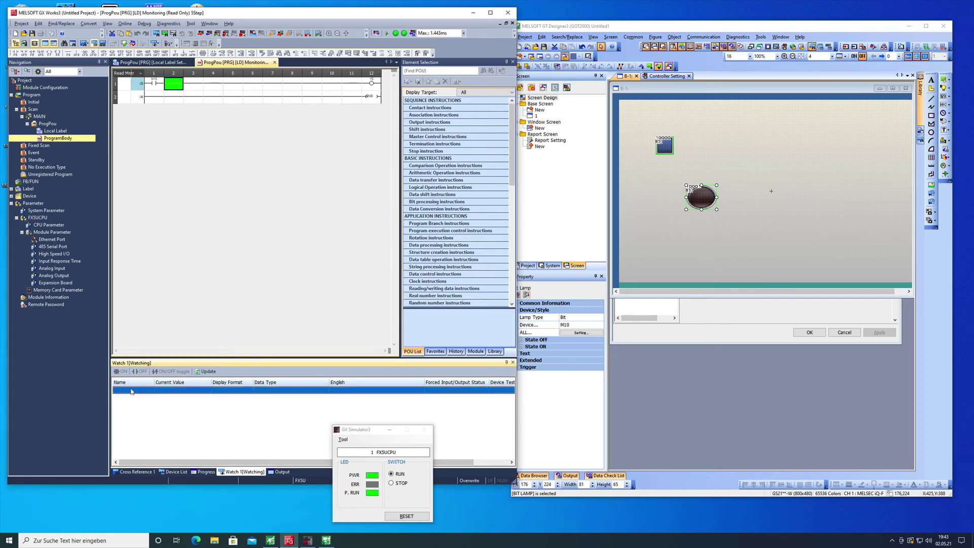
pyautogui.click(131, 390)
pyautogui.press('Return')
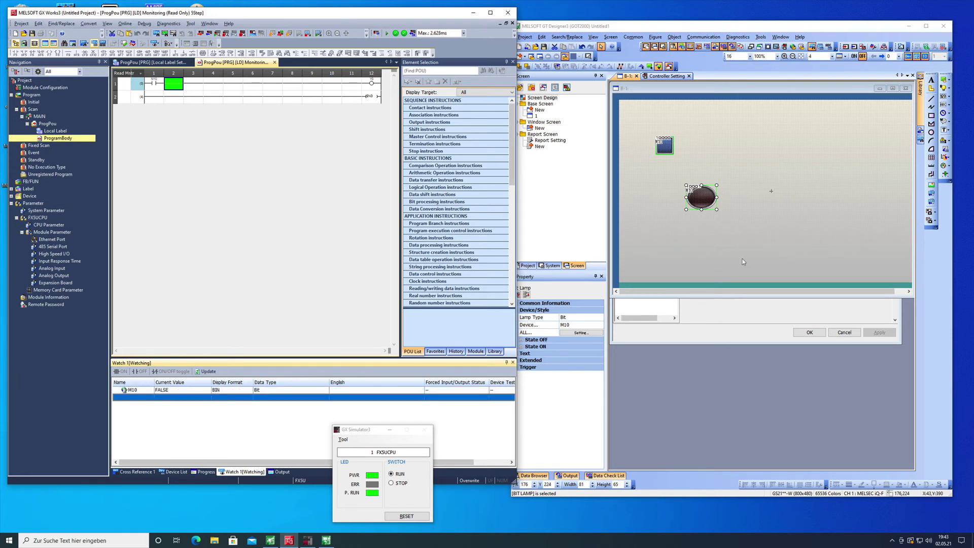
# Step: Close GT Simulator3, change the switch's M10 action to Bit Alternate, and relaunch the simulator
pyautogui.click(325, 541)
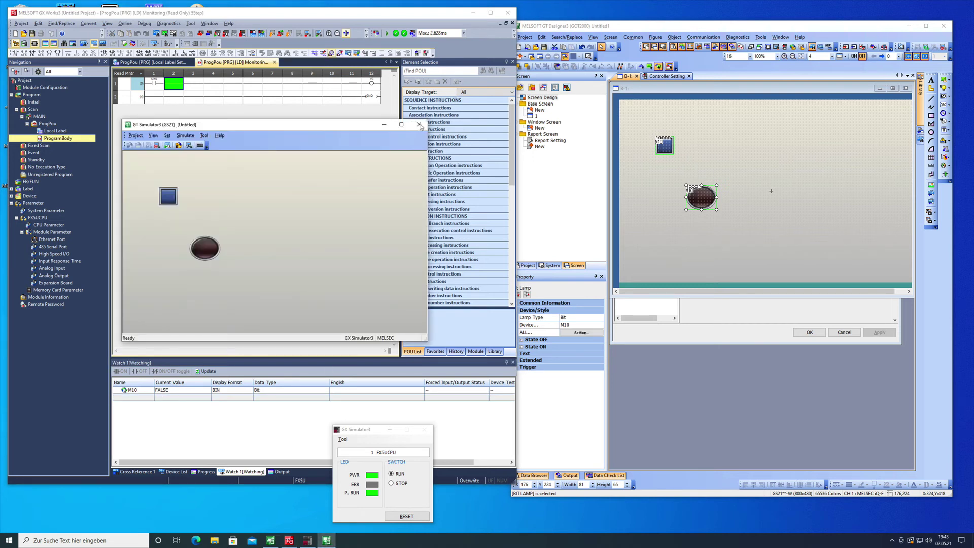
pyautogui.click(420, 125)
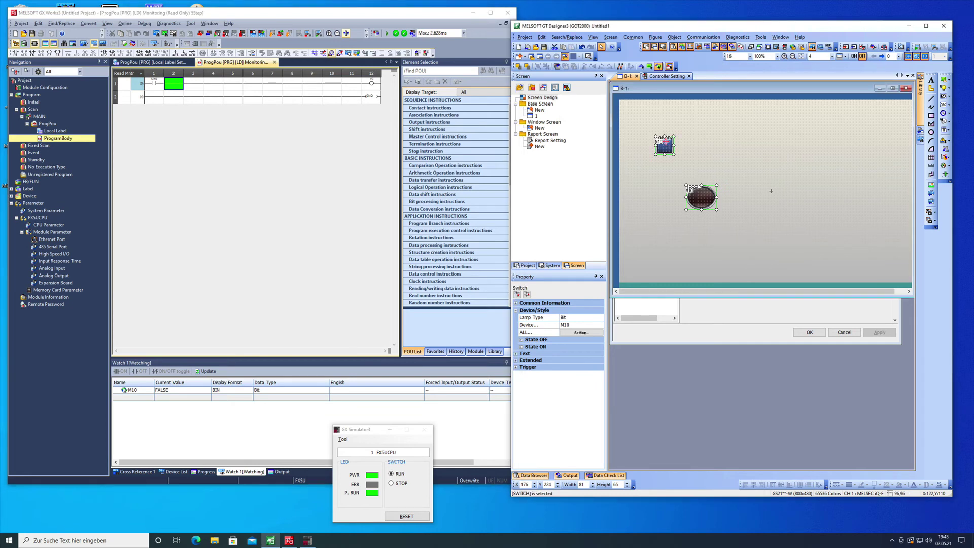
pyautogui.doubleClick(665, 145)
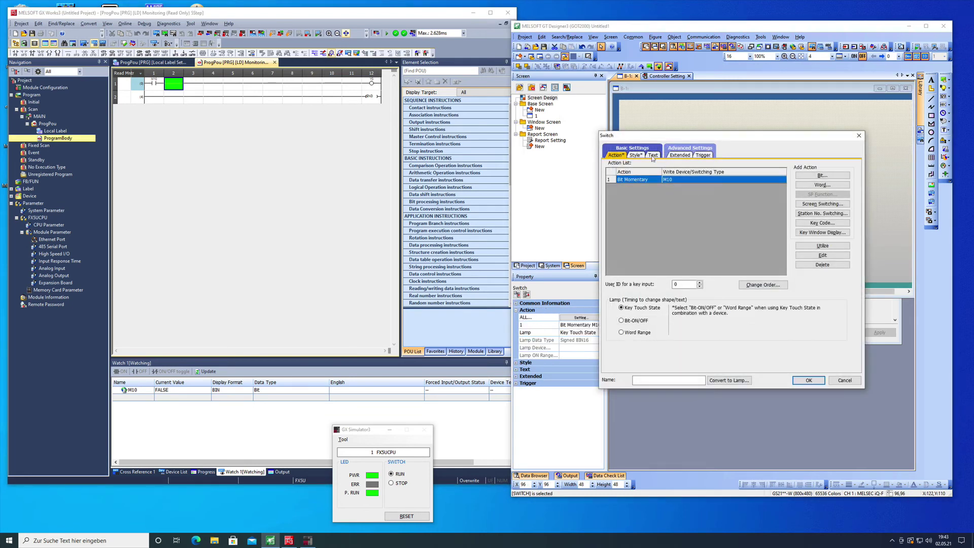
pyautogui.click(637, 155)
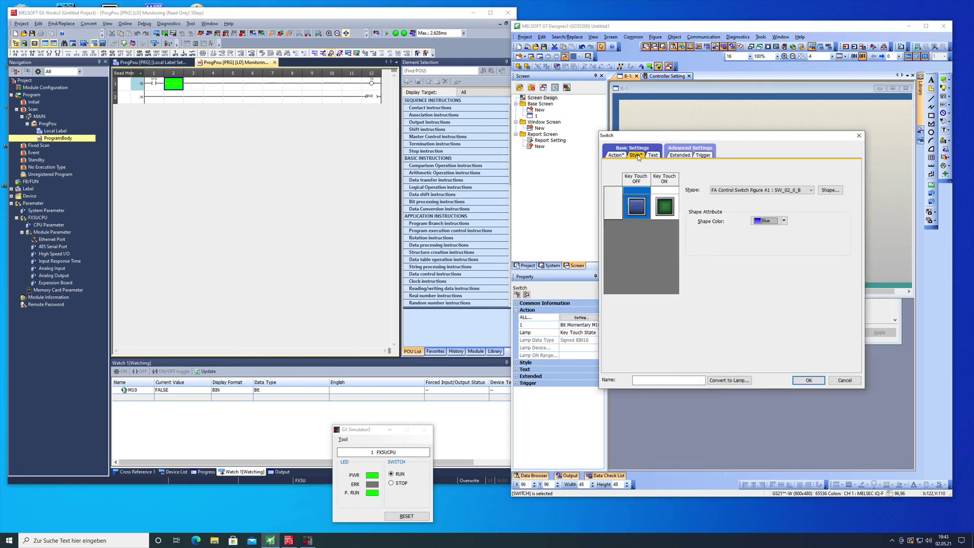
pyautogui.click(615, 156)
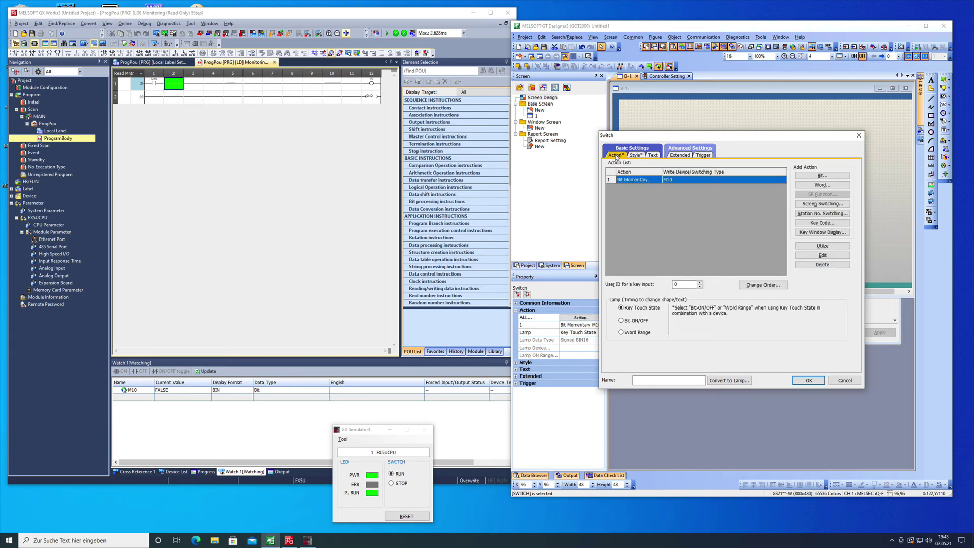
pyautogui.doubleClick(652, 182)
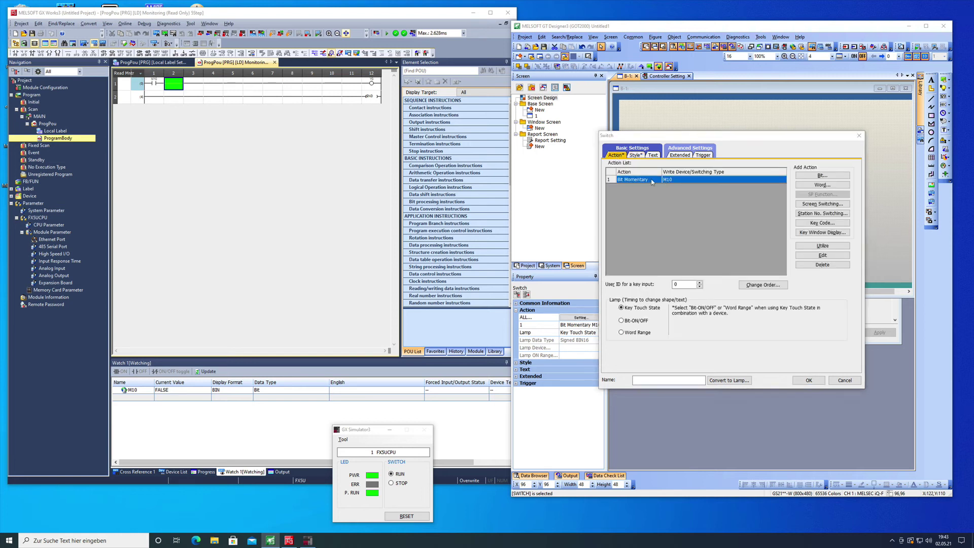
pyautogui.click(730, 263)
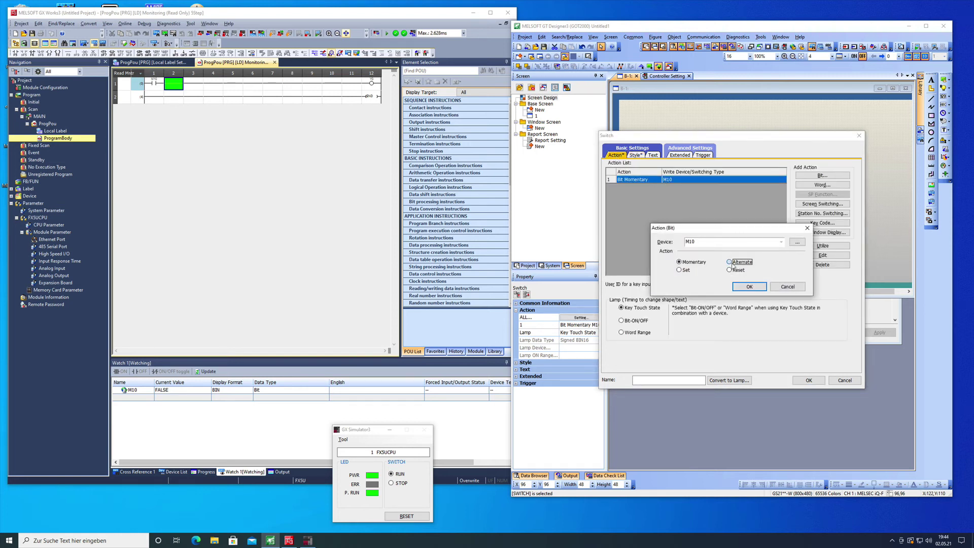
pyautogui.click(752, 287)
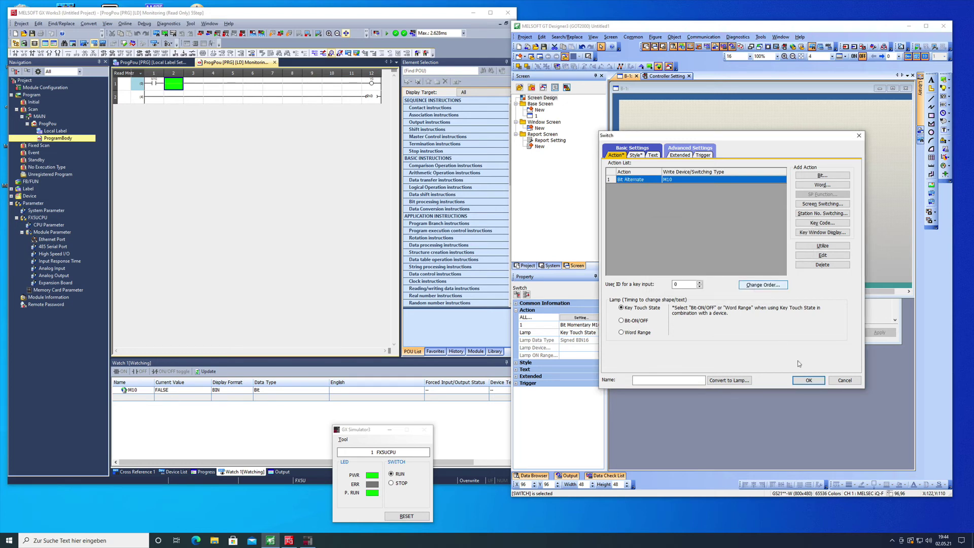
pyautogui.click(811, 383)
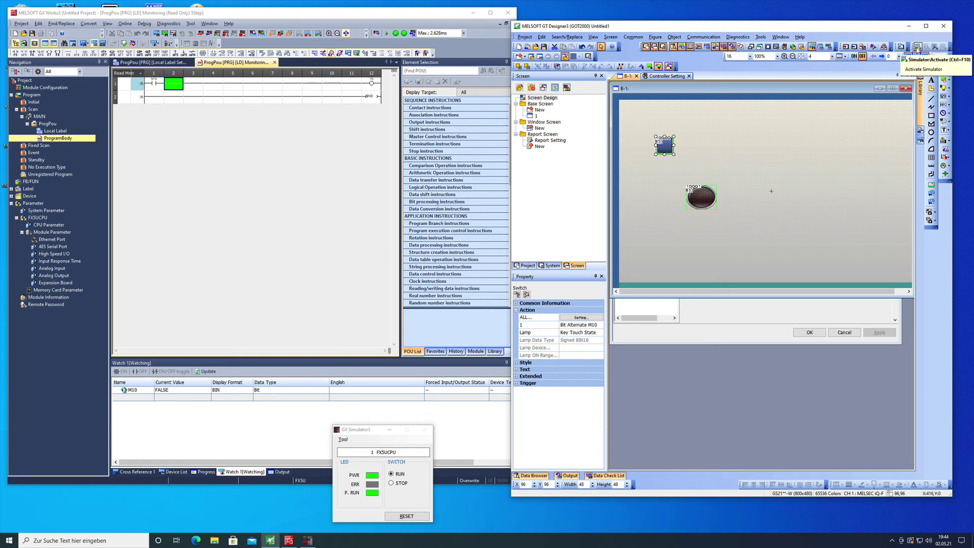
pyautogui.click(918, 47)
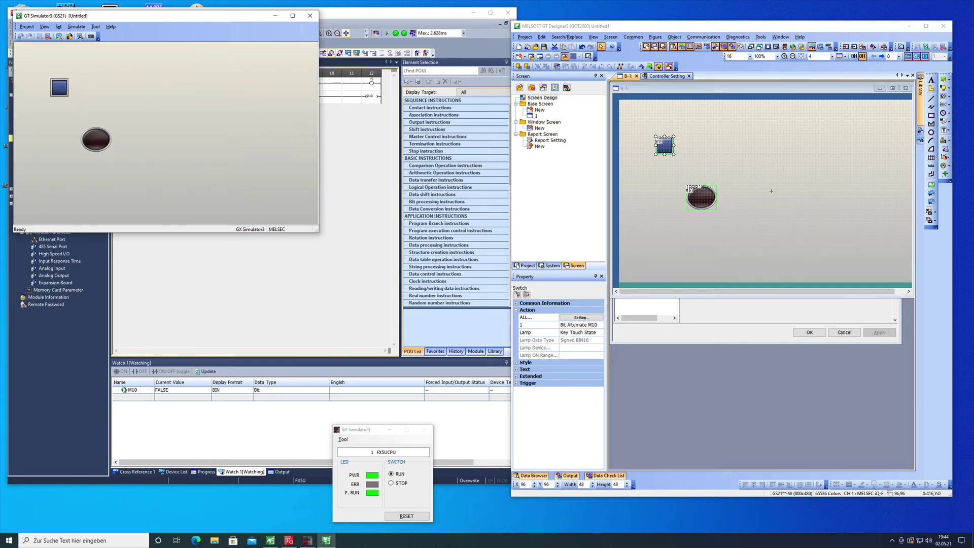
# Step: Toggle M10 on and off with the switch, checking the red lamp, then close GT Simulator3
pyautogui.moveTo(132, 20); pyautogui.dragTo(298, 135)
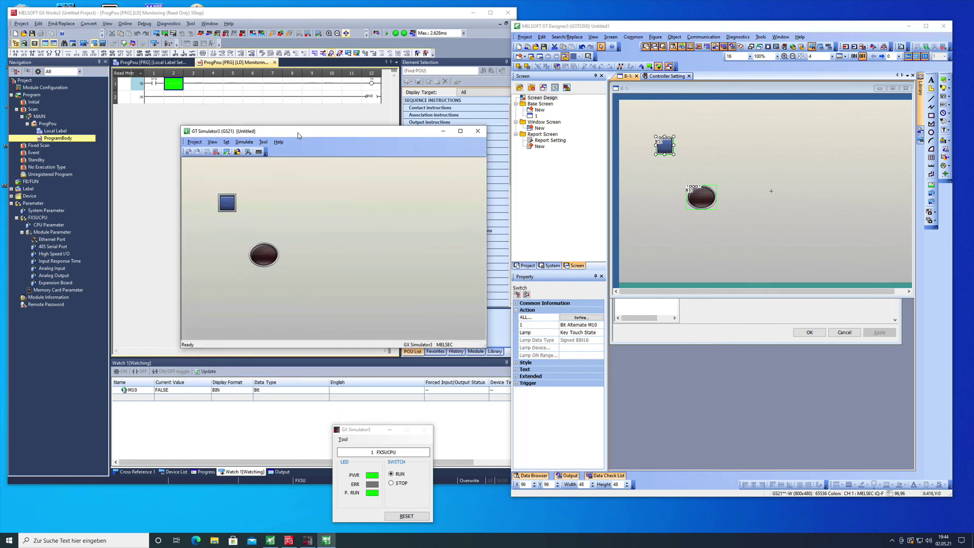
pyautogui.click(228, 203)
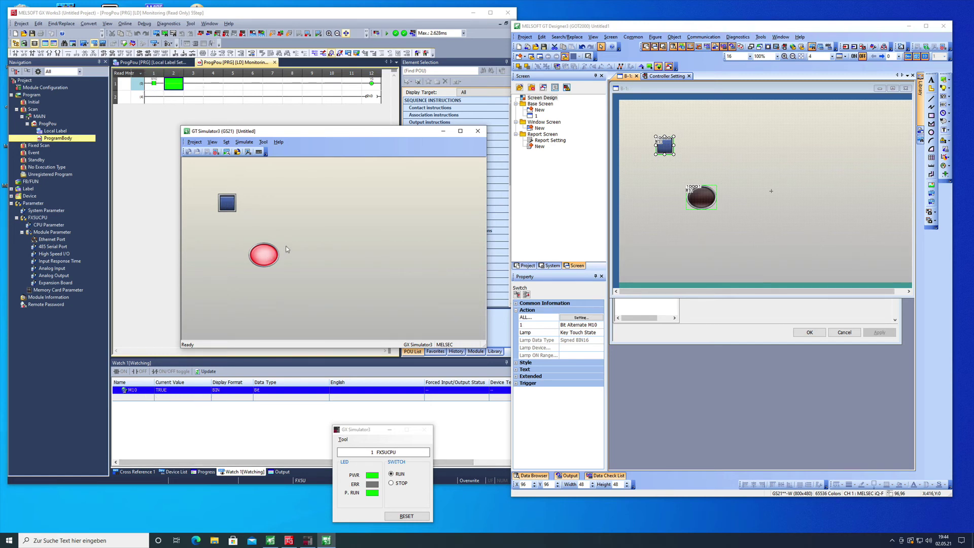
pyautogui.click(703, 202)
pyautogui.click(706, 196)
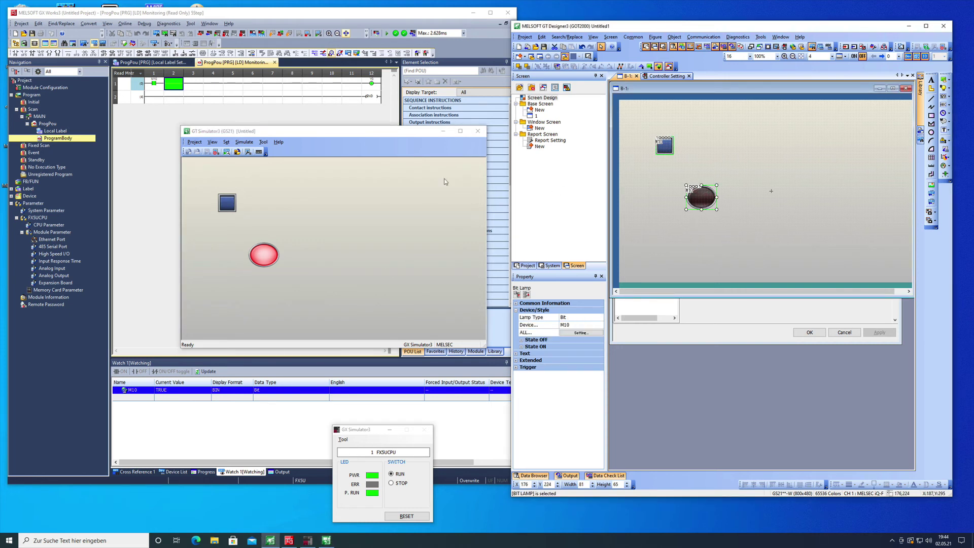
pyautogui.click(227, 203)
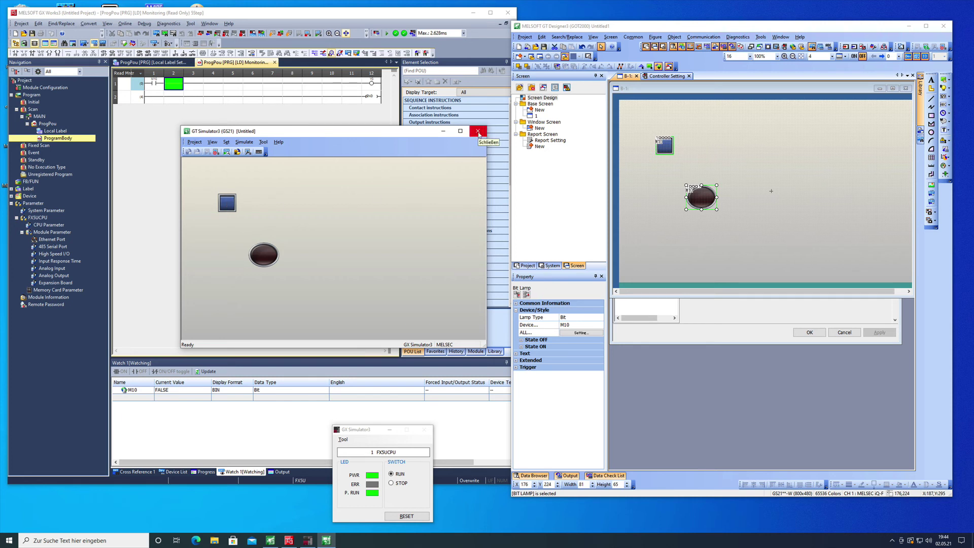
pyautogui.click(477, 133)
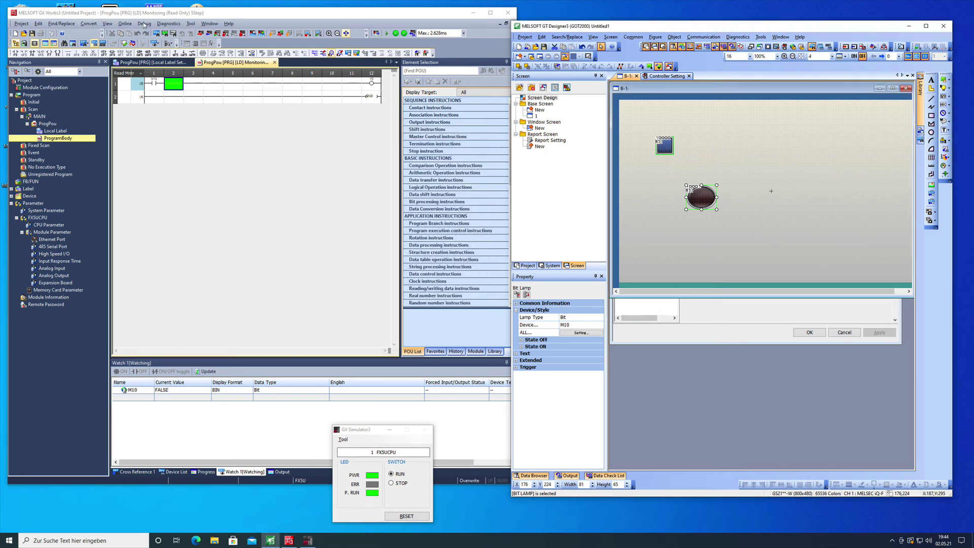
# Step: Stop the PLC simulation in GX Works3
pyautogui.click(144, 24)
pyautogui.moveTo(182, 33)
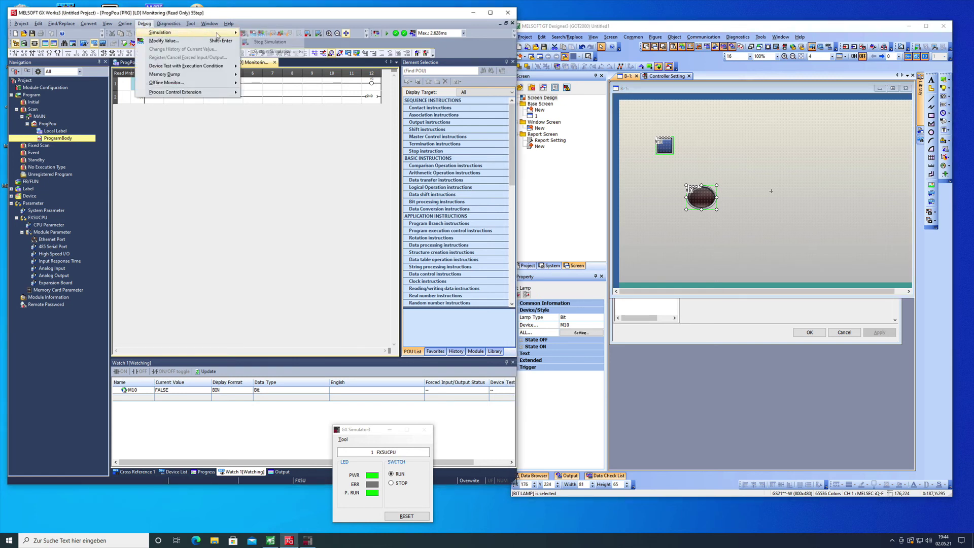
pyautogui.click(265, 42)
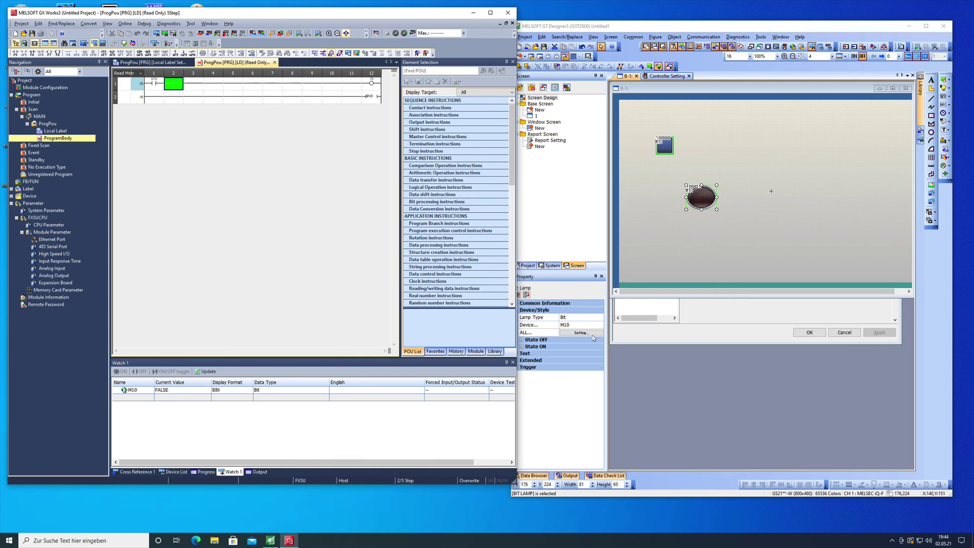
# Step: Set the channel 1 controller type to MELSEC-FX in Controller Setting and apply it
pyautogui.click(550, 265)
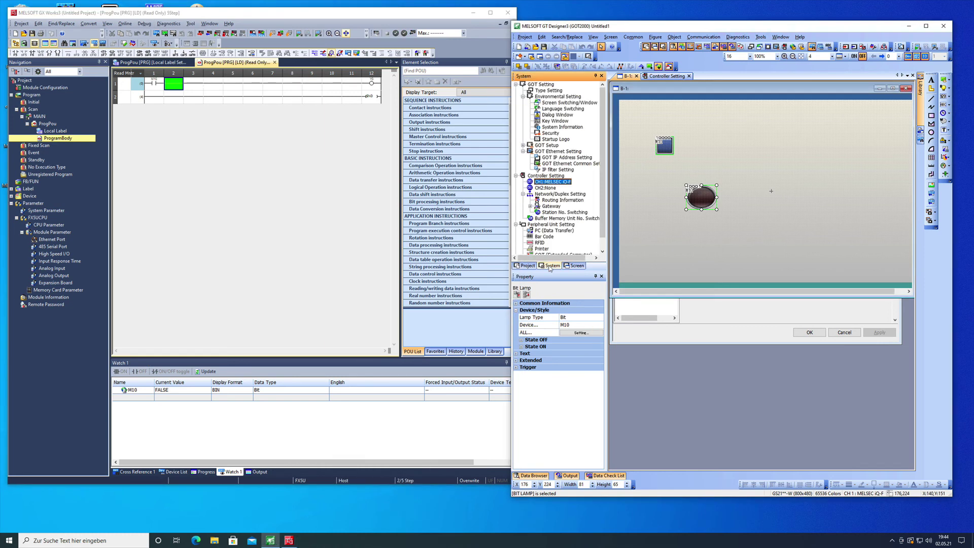
pyautogui.doubleClick(561, 183)
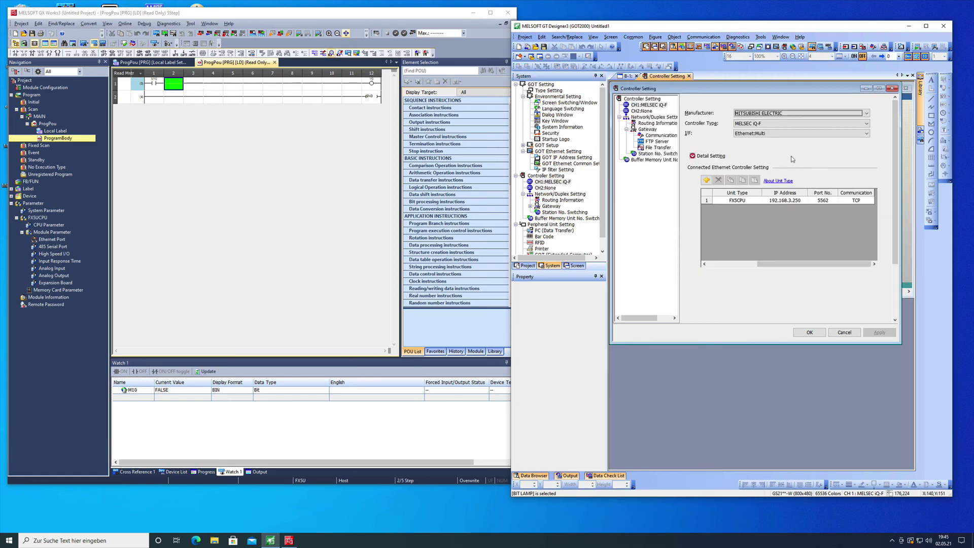
pyautogui.click(867, 124)
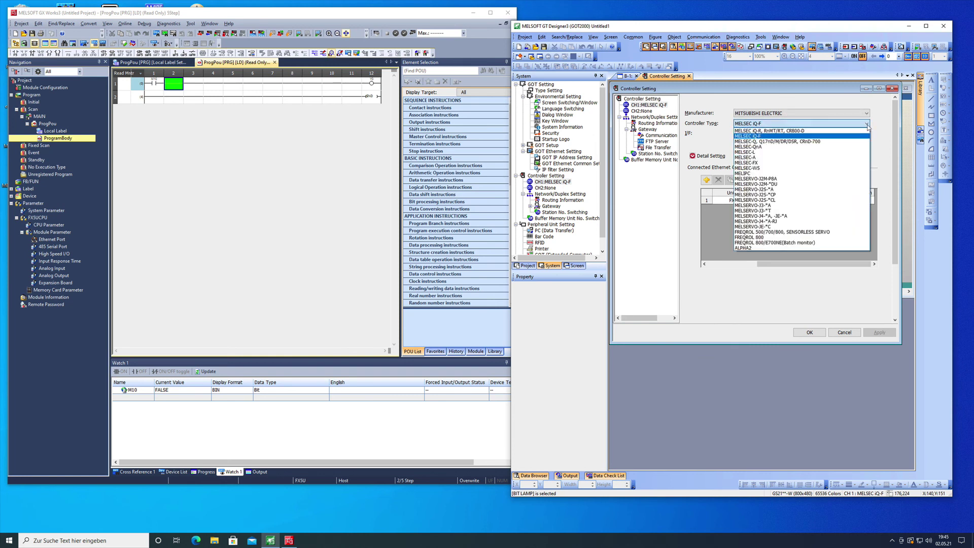
pyautogui.click(752, 164)
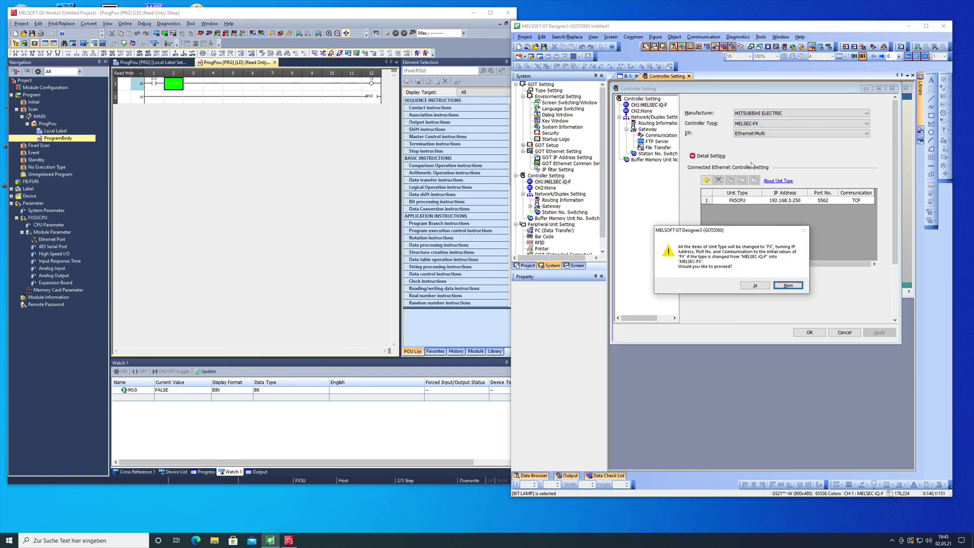
pyautogui.click(753, 286)
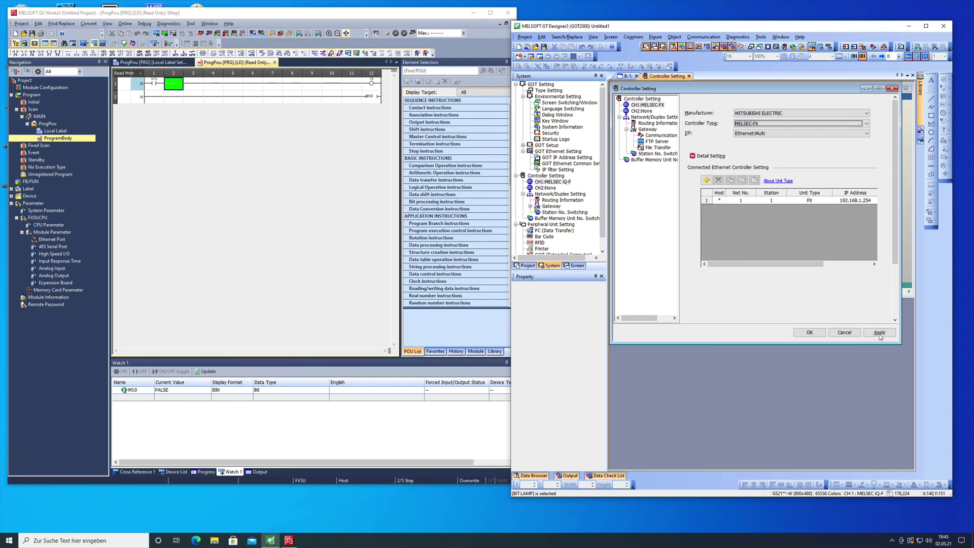
pyautogui.click(879, 332)
pyautogui.click(749, 293)
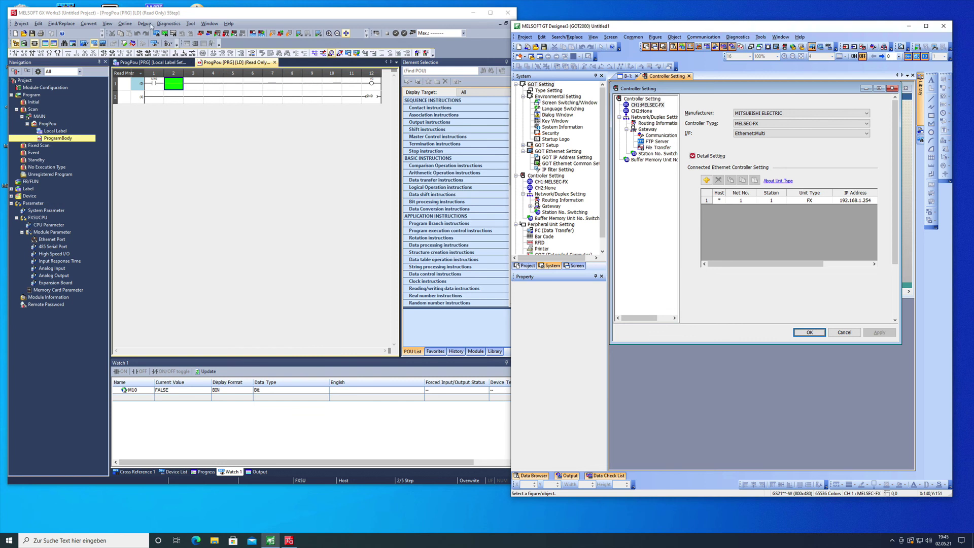
# Step: Restart the GX Works3 PLC simulation and relaunch GT Simulator3 with the MELSEC-FX controller
pyautogui.click(126, 24)
pyautogui.moveTo(145, 23)
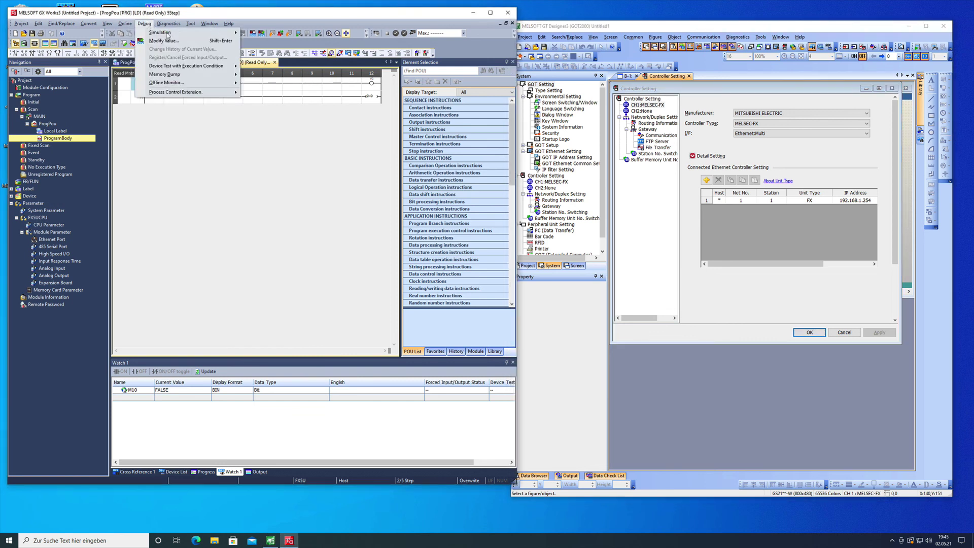
pyautogui.moveTo(188, 32)
pyautogui.click(268, 34)
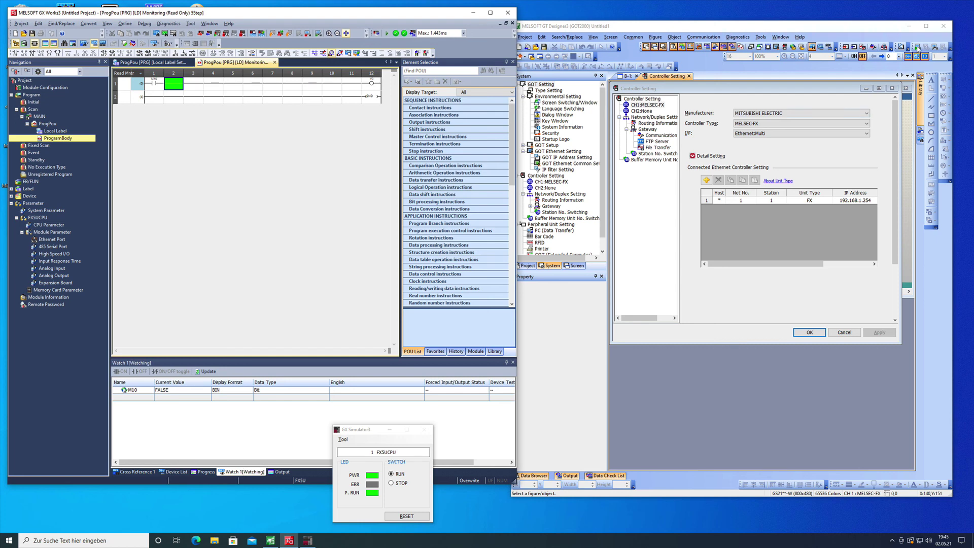
pyautogui.click(916, 47)
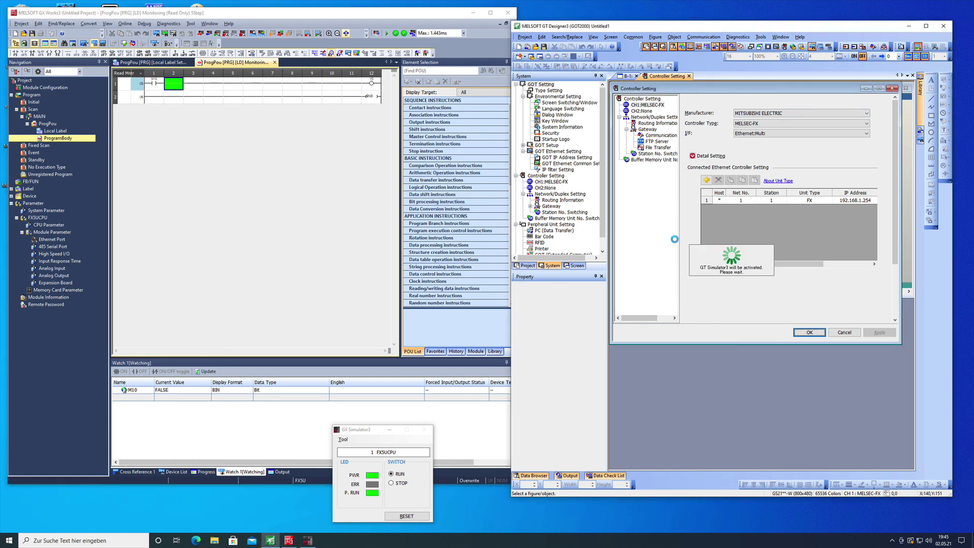